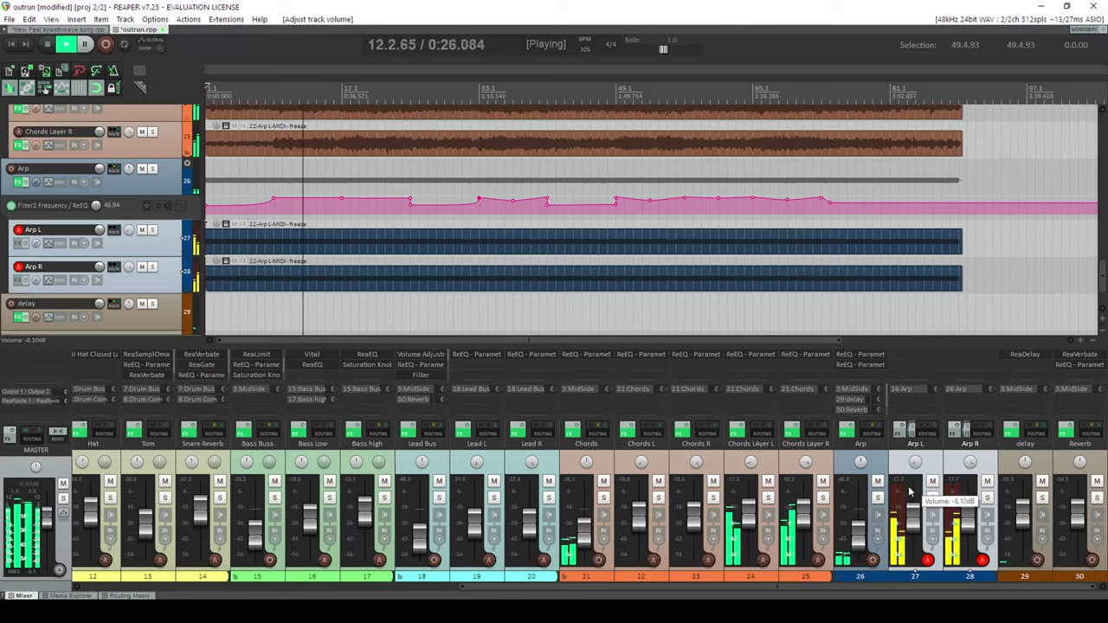
- Lower the volume of the Chords Layer L and Chords Layer R tracks slightly, and trim the Bass Buss volume down
{"action": "left_click", "coordinate": [781, 472]}
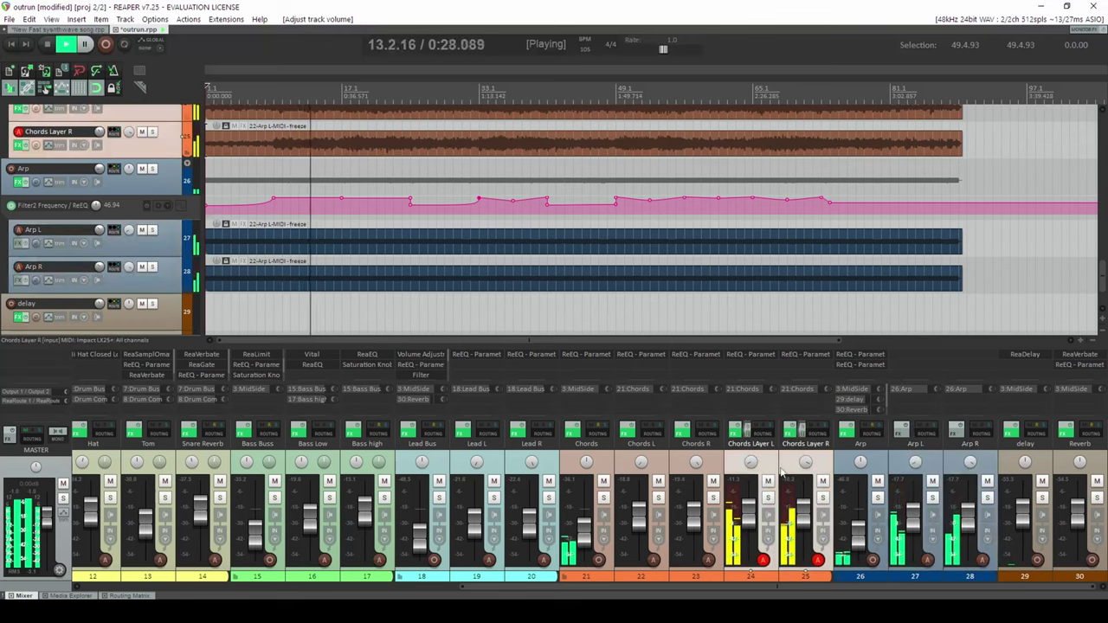
{"action": "mouse_move", "coordinate": [751, 517]}
{"action": "scroll", "coordinate": [751, 516], "scroll_direction": "down", "scroll_amount": 2}
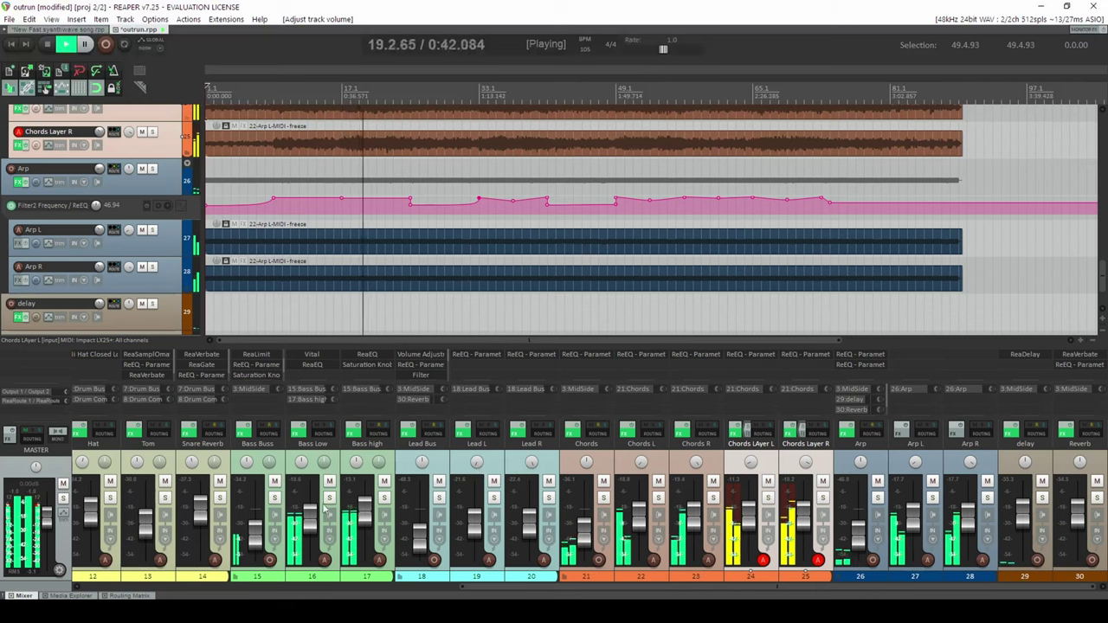
{"action": "mouse_move", "coordinate": [254, 538]}
{"action": "left_click_drag", "start_coordinate": [252, 535], "coordinate": [255, 544]}
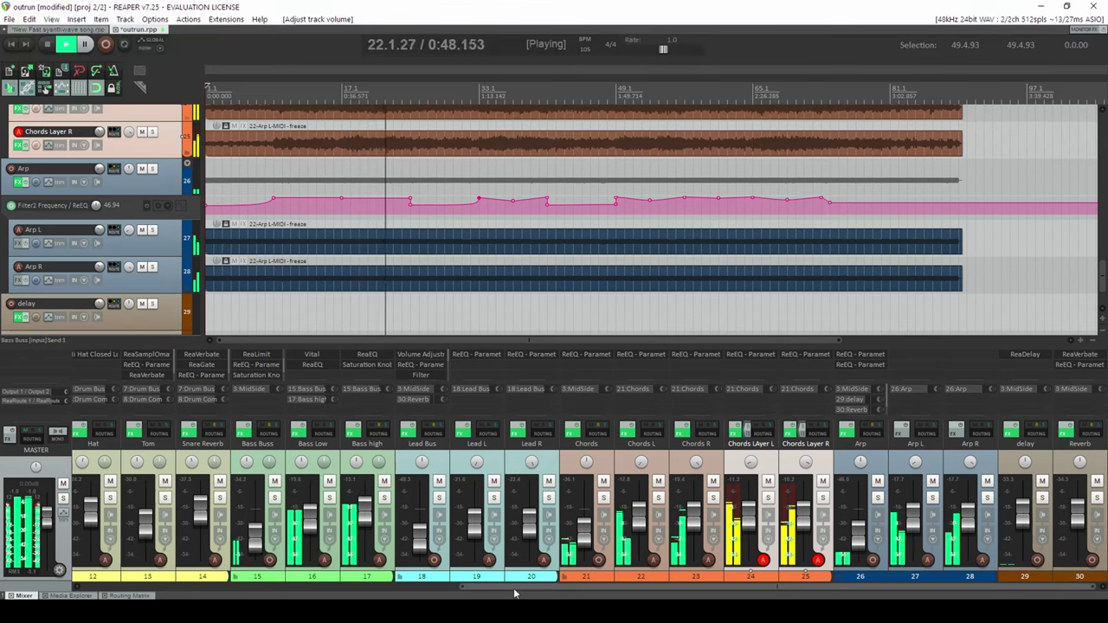
- Enlarge the Bass Buss volume envelope and lower its segment between bars 17 and 25 to about -4.5 dB
{"action": "left_click_drag", "start_coordinate": [514, 588], "coordinate": [272, 558]}
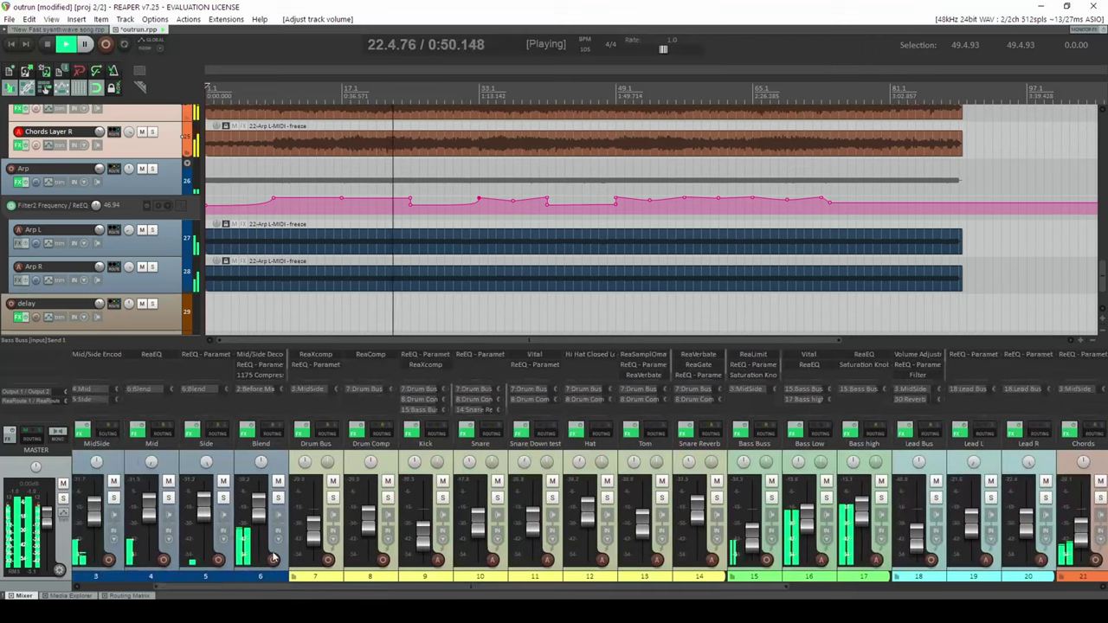
{"action": "mouse_move", "coordinate": [310, 534]}
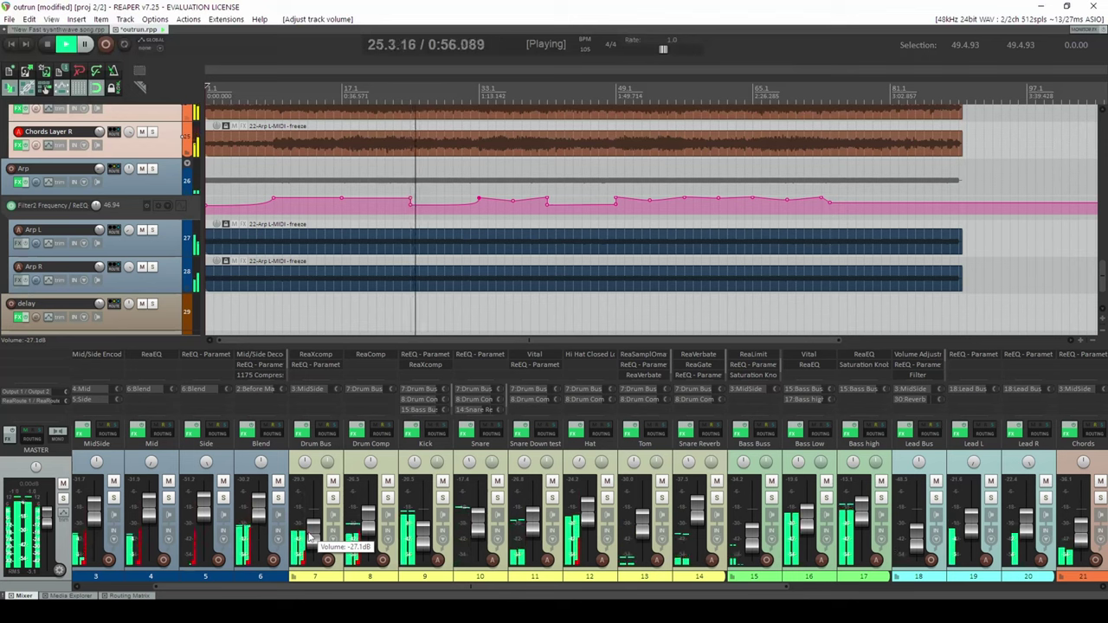
{"action": "mouse_move", "coordinate": [753, 546]}
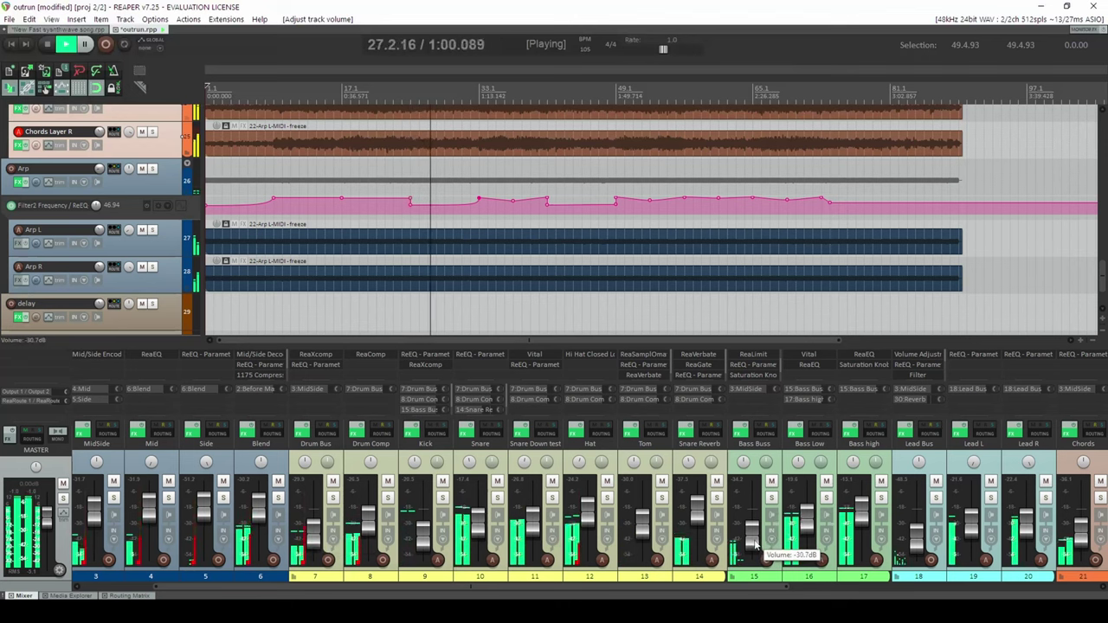
{"action": "scroll", "coordinate": [1087, 191], "scroll_direction": "up", "scroll_amount": 10}
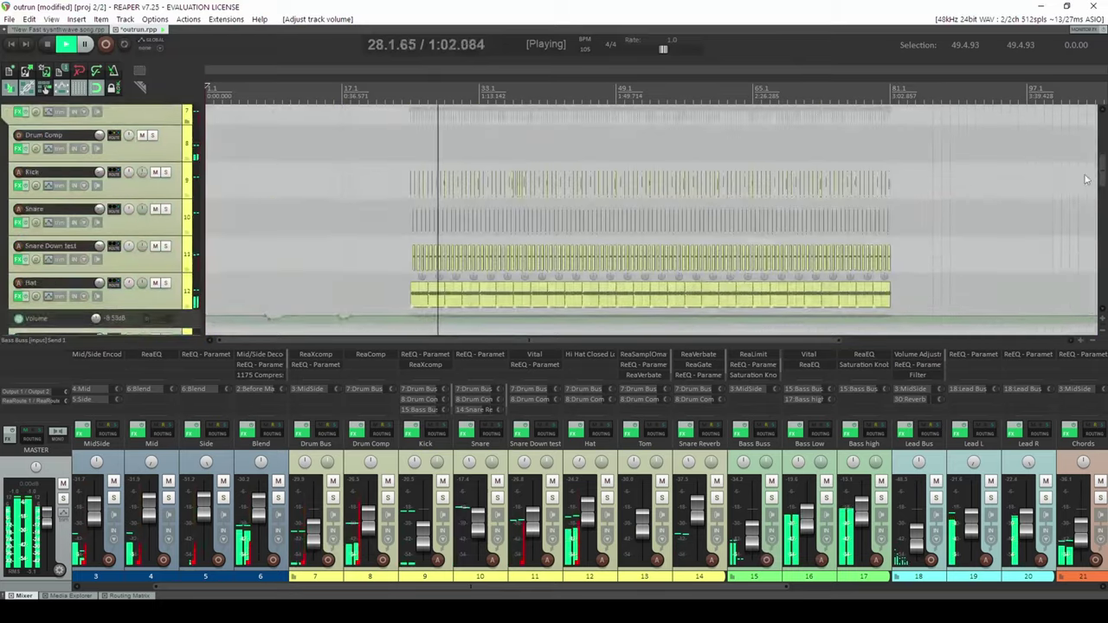
{"action": "scroll", "coordinate": [1086, 190], "scroll_direction": "down", "scroll_amount": 5}
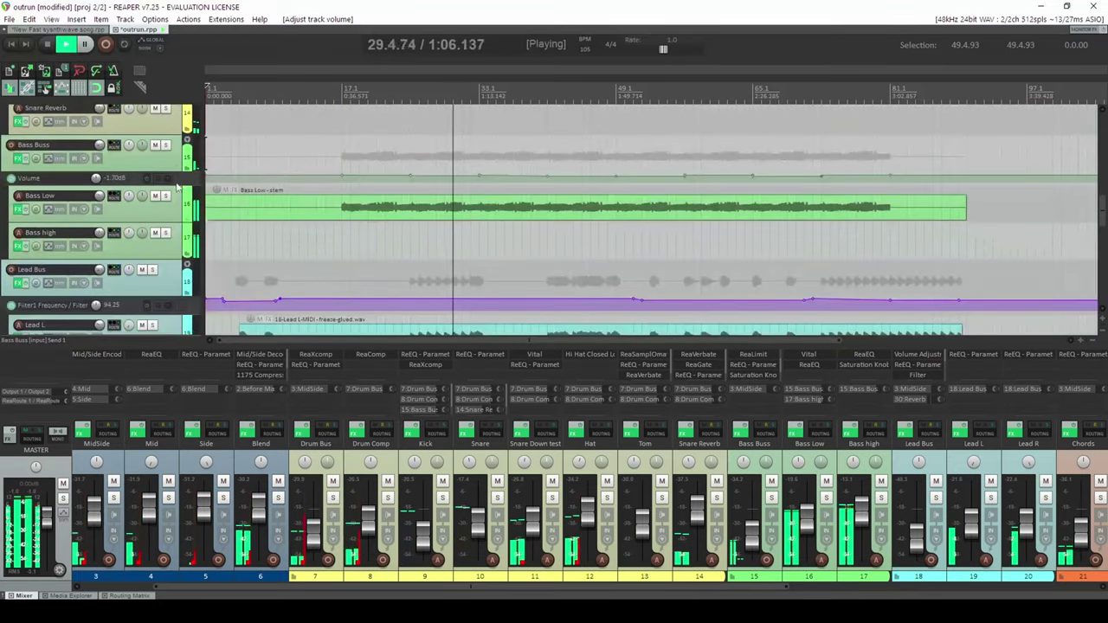
{"action": "scroll", "coordinate": [427, 181], "scroll_direction": "up", "scroll_amount": 4}
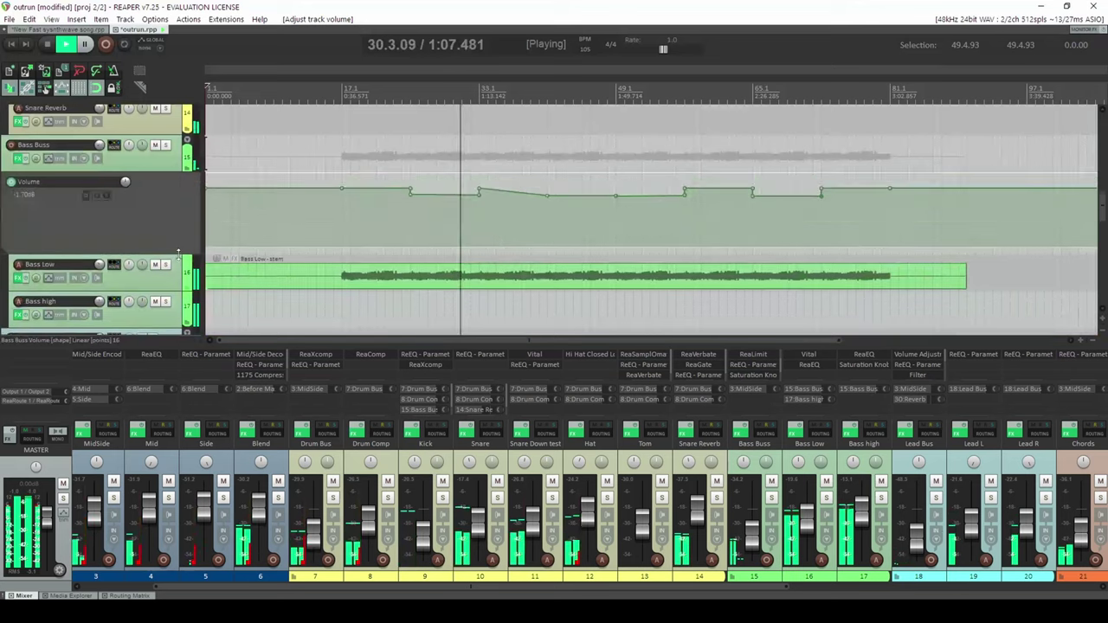
{"action": "left_click_drag", "start_coordinate": [378, 189], "coordinate": [378, 195]}
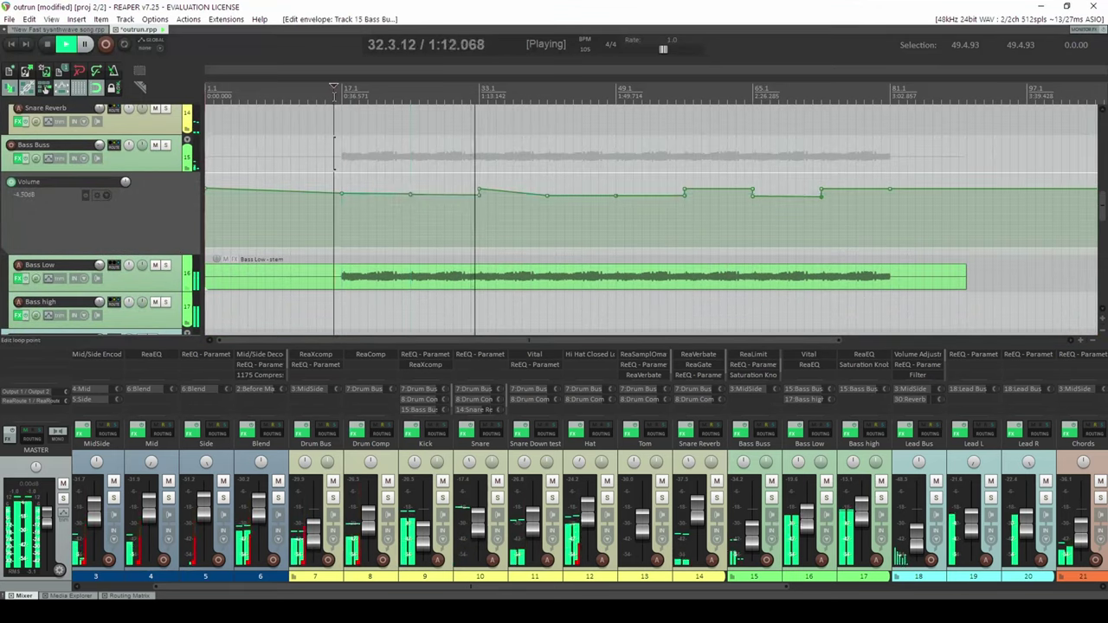
- Replay from just before bar 17, lower the Bass Buss volume segment up to bar 25 a little more, and shrink the envelope lane
{"action": "left_click", "coordinate": [335, 139]}
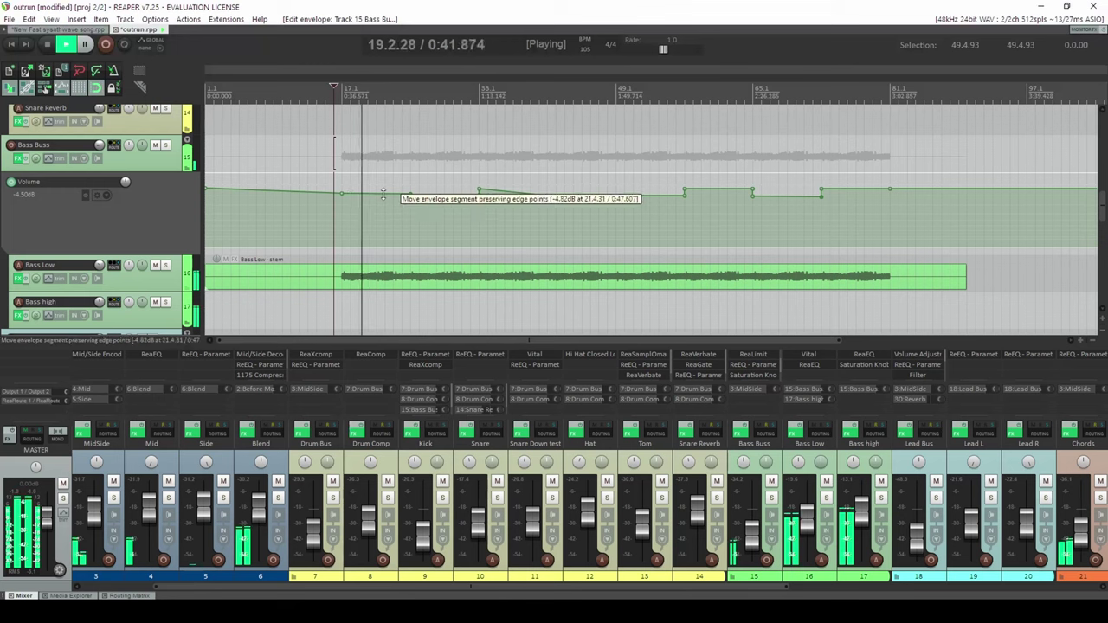
{"action": "left_click_drag", "start_coordinate": [384, 194], "coordinate": [383, 204]}
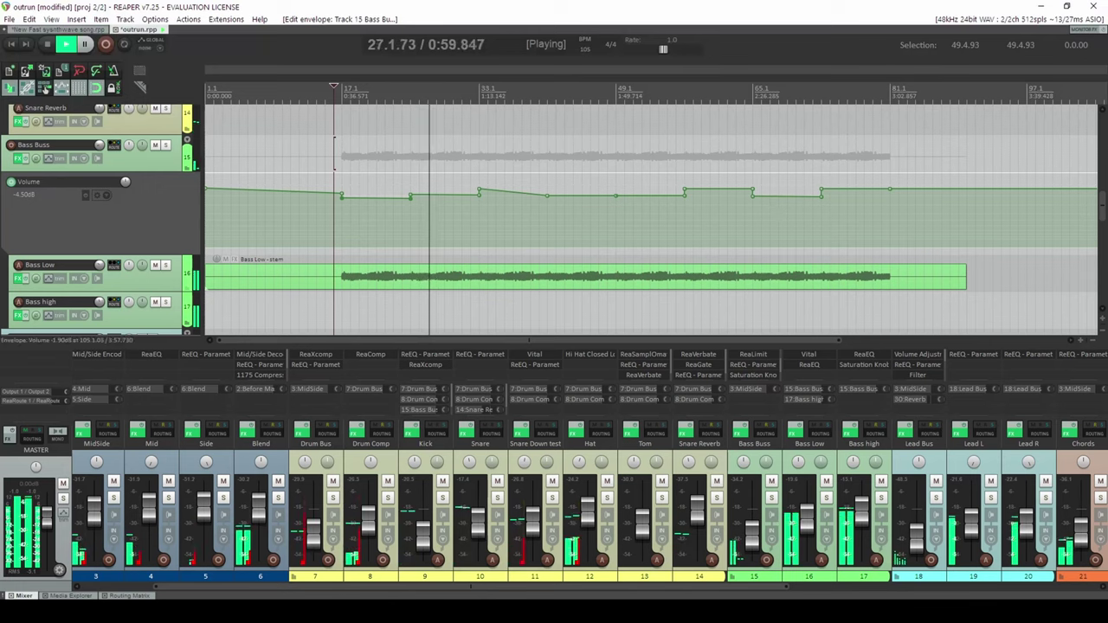
{"action": "left_click_drag", "start_coordinate": [179, 253], "coordinate": [179, 164]}
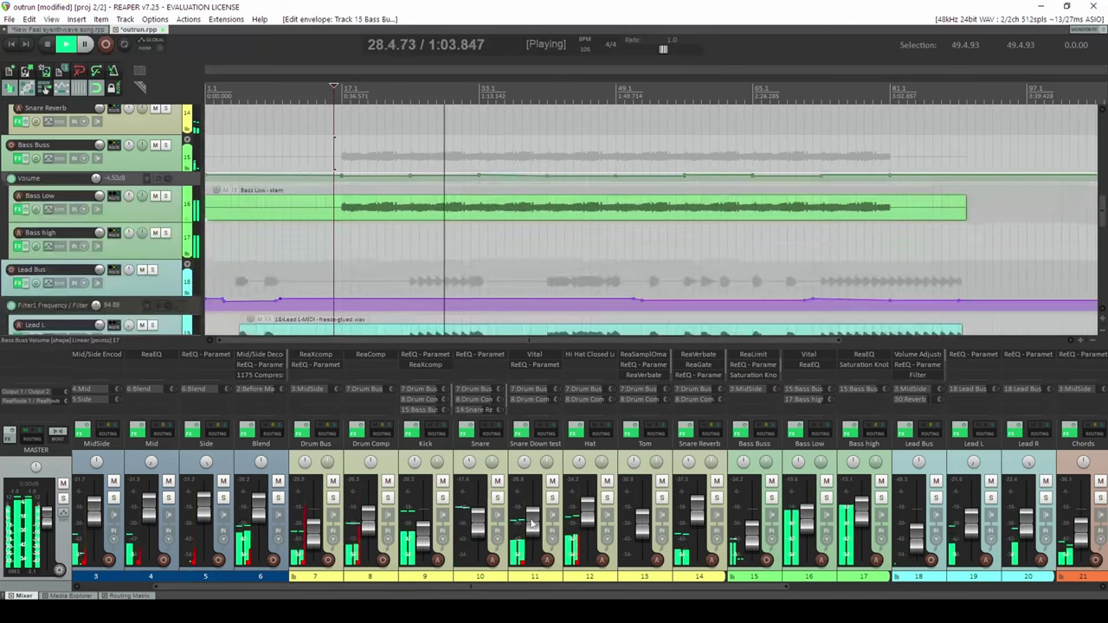
- Raise the Snare Down test volume slightly and look through the lead, chords and arp tracks in the arrangement
{"action": "left_click_drag", "start_coordinate": [533, 523], "coordinate": [533, 521]}
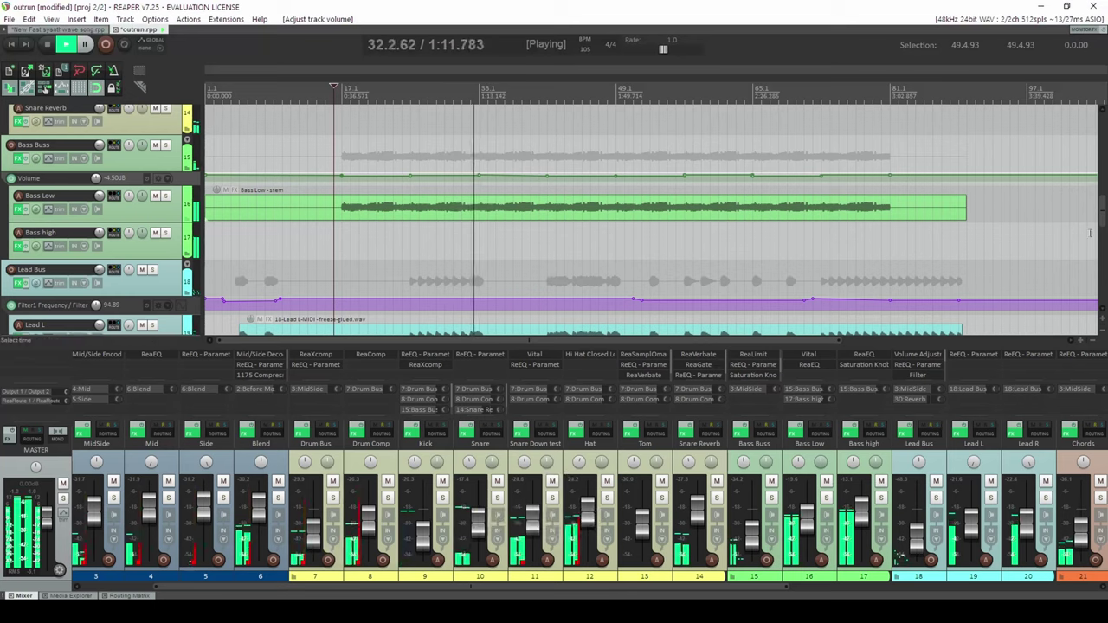
{"action": "left_click_drag", "start_coordinate": [1102, 220], "coordinate": [1104, 248]}
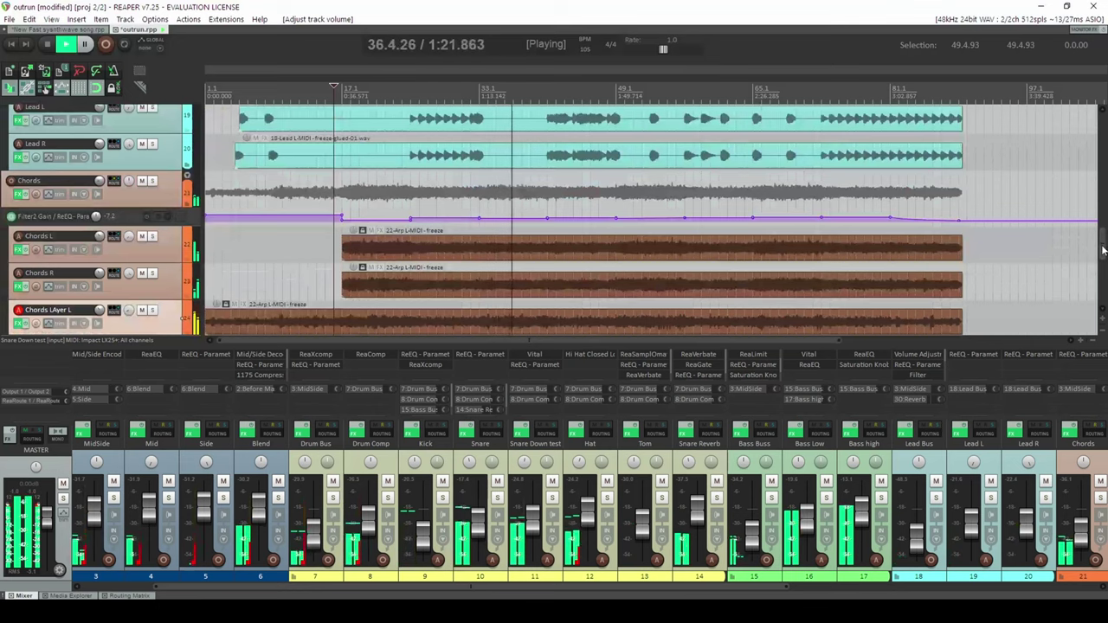
{"action": "left_click_drag", "start_coordinate": [1103, 249], "coordinate": [1103, 283]}
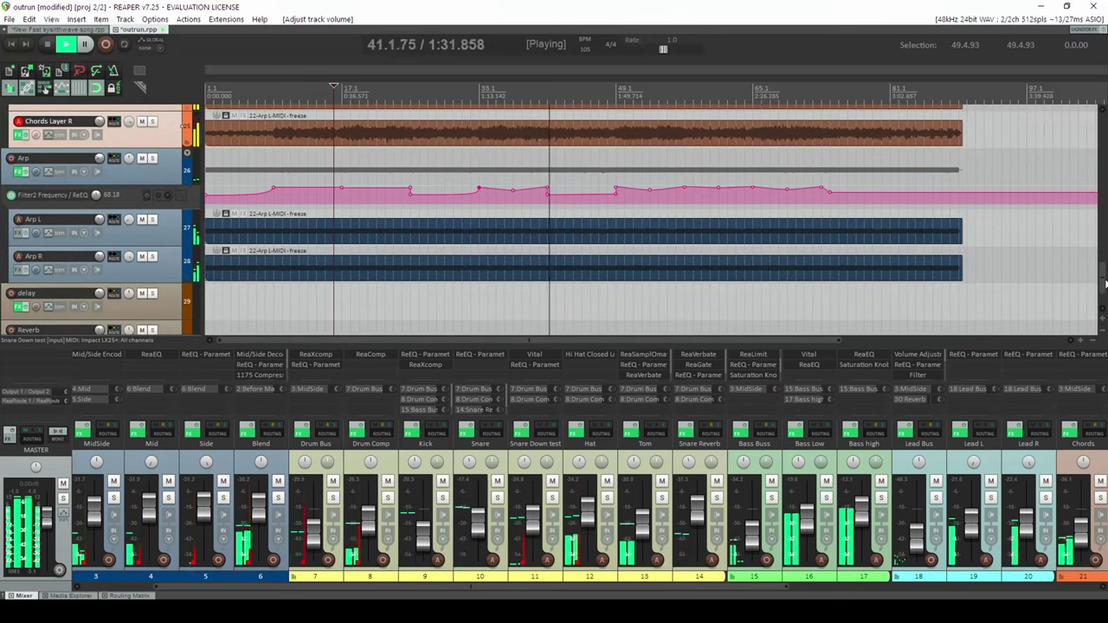
{"action": "left_click_drag", "start_coordinate": [1104, 282], "coordinate": [1104, 235]}
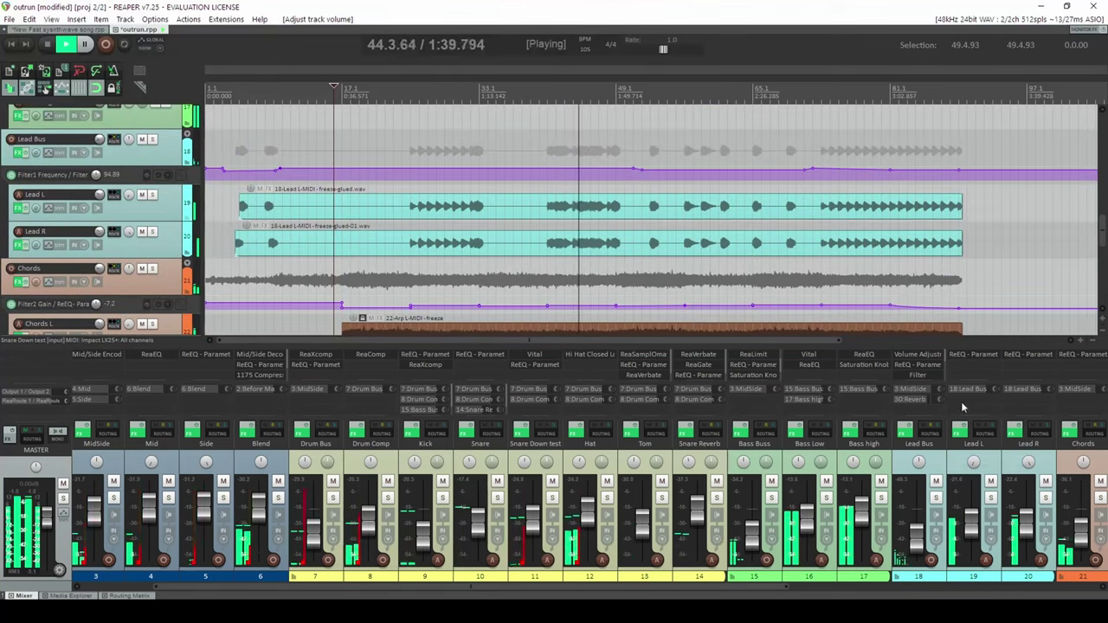
- In the Lead L track's ReEQ, reduce the band 2 cut to about -12.4 dB at 6.35 kHz
{"action": "left_click", "coordinate": [972, 356]}
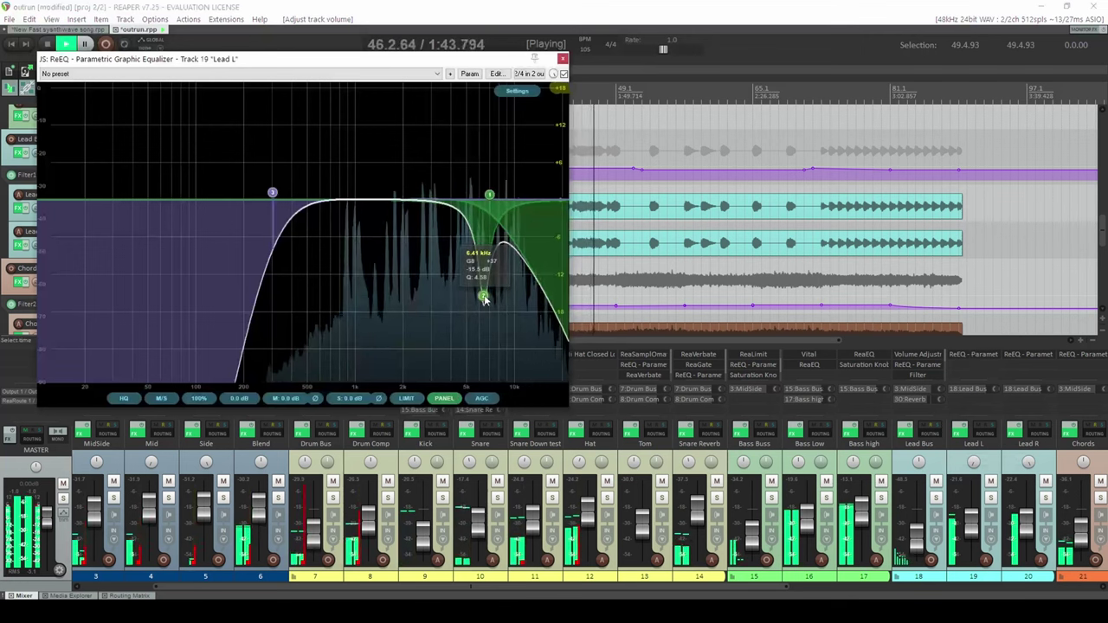
{"action": "left_click_drag", "start_coordinate": [483, 296], "coordinate": [483, 277]}
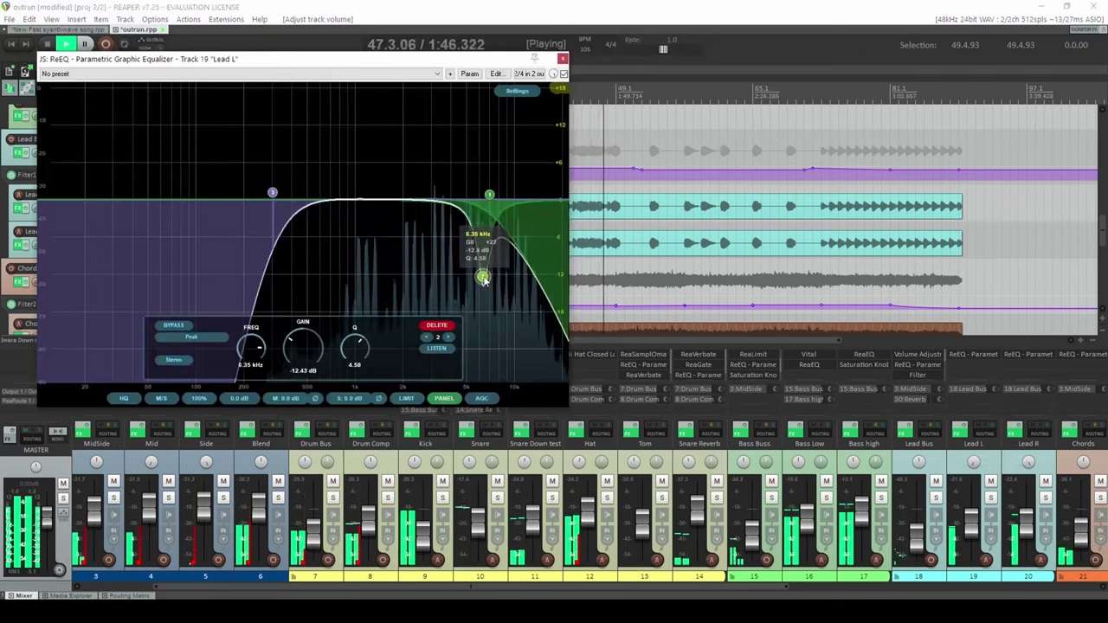
{"action": "left_click", "coordinate": [562, 59]}
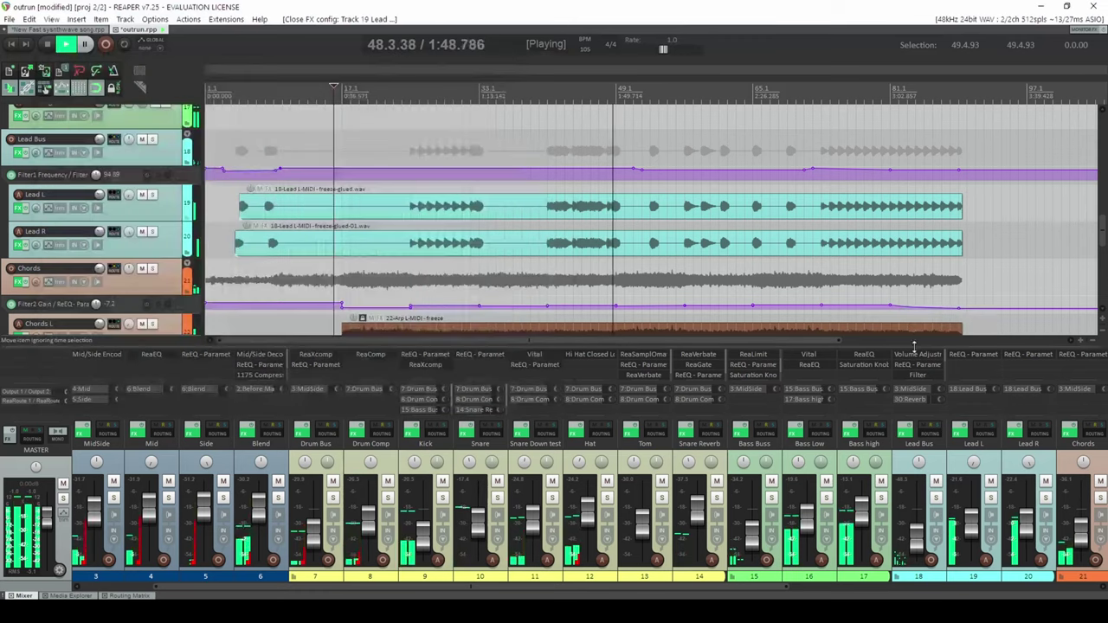
- In the Lead R track's ReEQ, reduce the band 2 cut to about -13.5 dB at 6.46 kHz
{"action": "left_click", "coordinate": [1018, 356]}
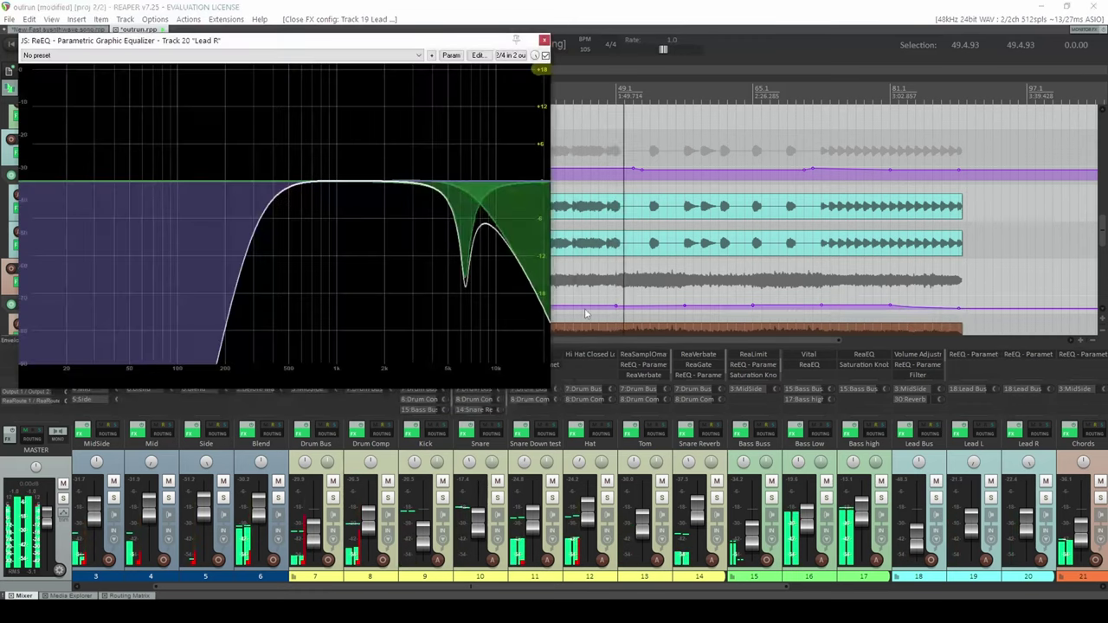
{"action": "left_click", "coordinate": [464, 278]}
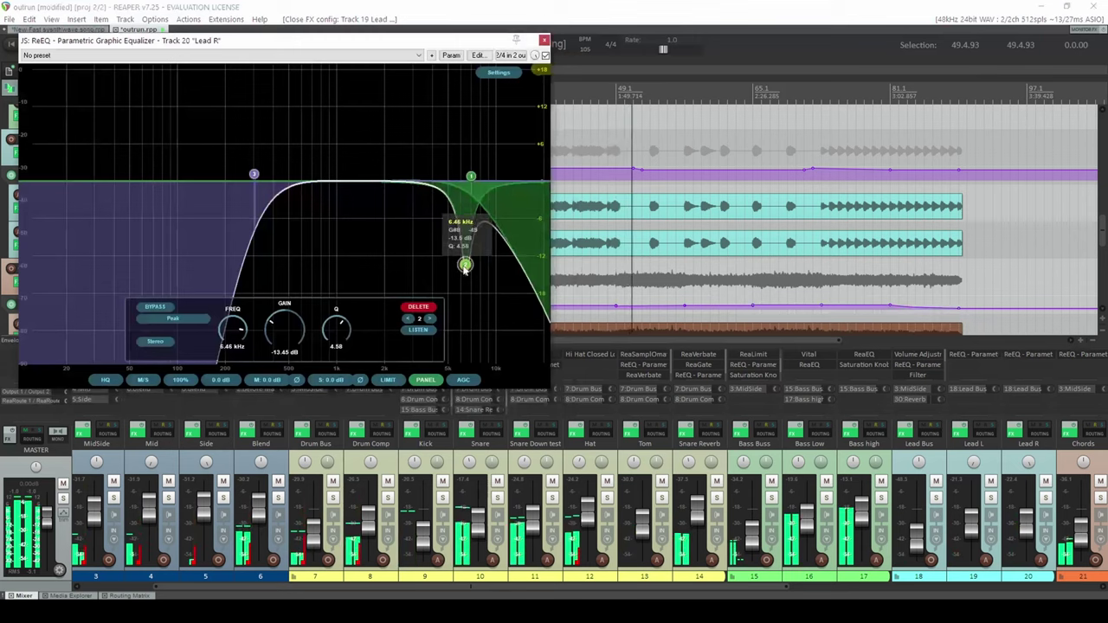
{"action": "left_click", "coordinate": [544, 41]}
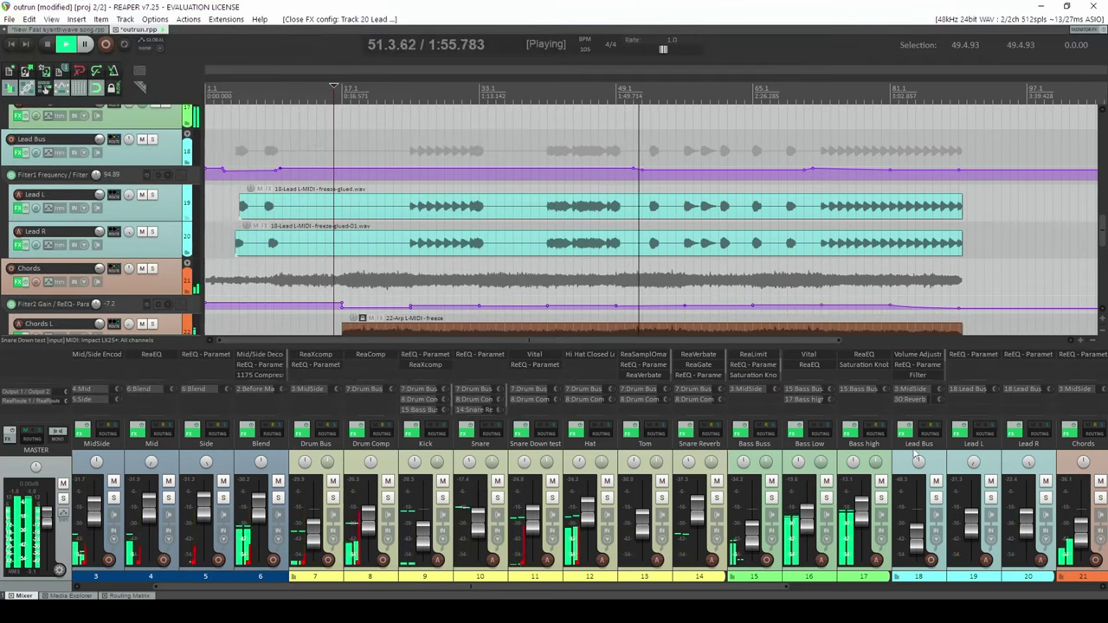
- Check the Lead Bus's Filter equalizer and reset the center position of its Mid/Side Decoder to 0.0
{"action": "left_click", "coordinate": [917, 374]}
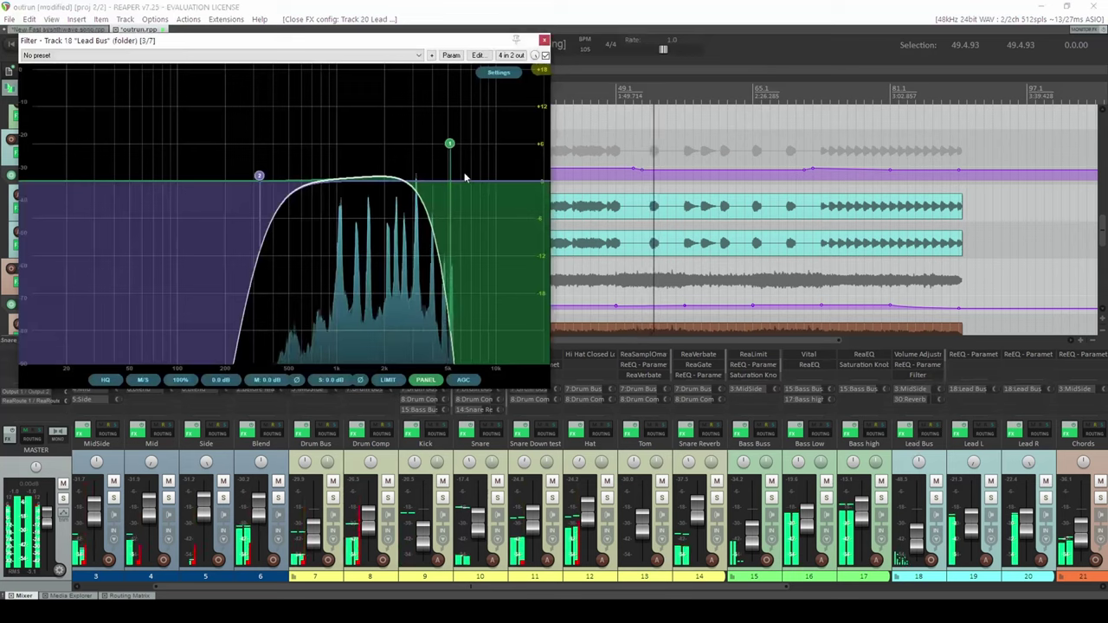
{"action": "left_click", "coordinate": [543, 41]}
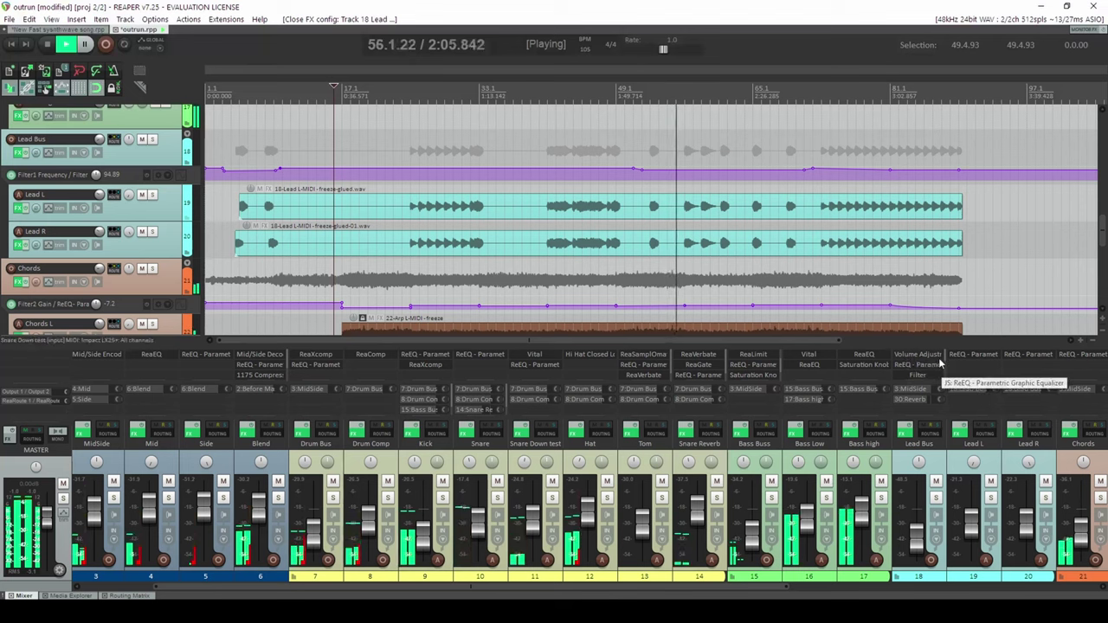
{"action": "scroll", "coordinate": [946, 363], "scroll_direction": "up", "scroll_amount": 3}
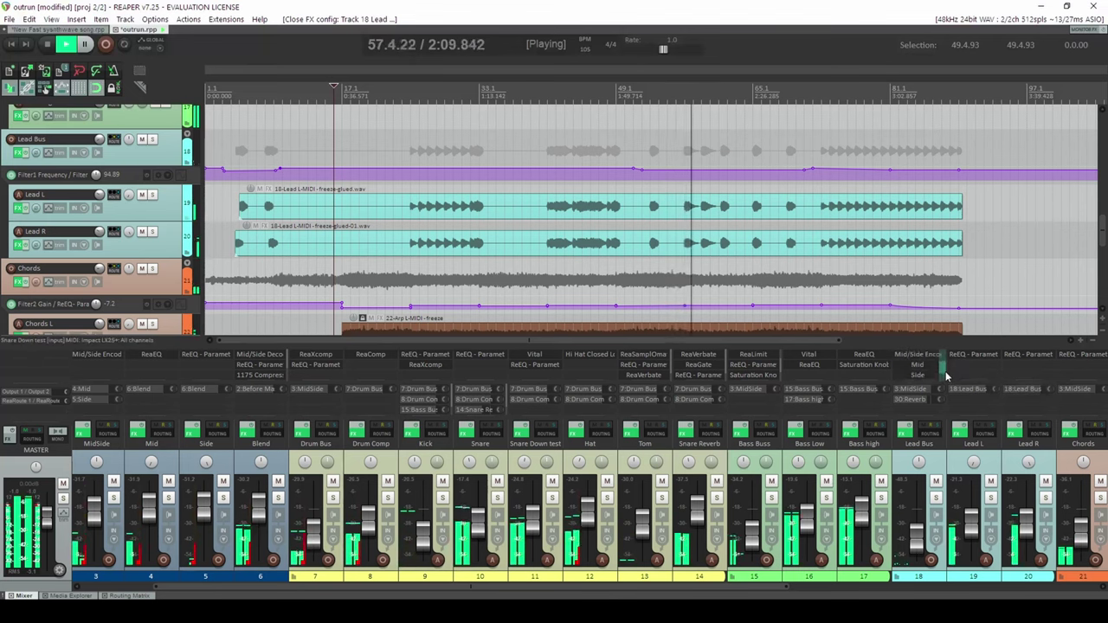
{"action": "scroll", "coordinate": [946, 379], "scroll_direction": "down", "scroll_amount": 1}
{"action": "left_click", "coordinate": [925, 366]}
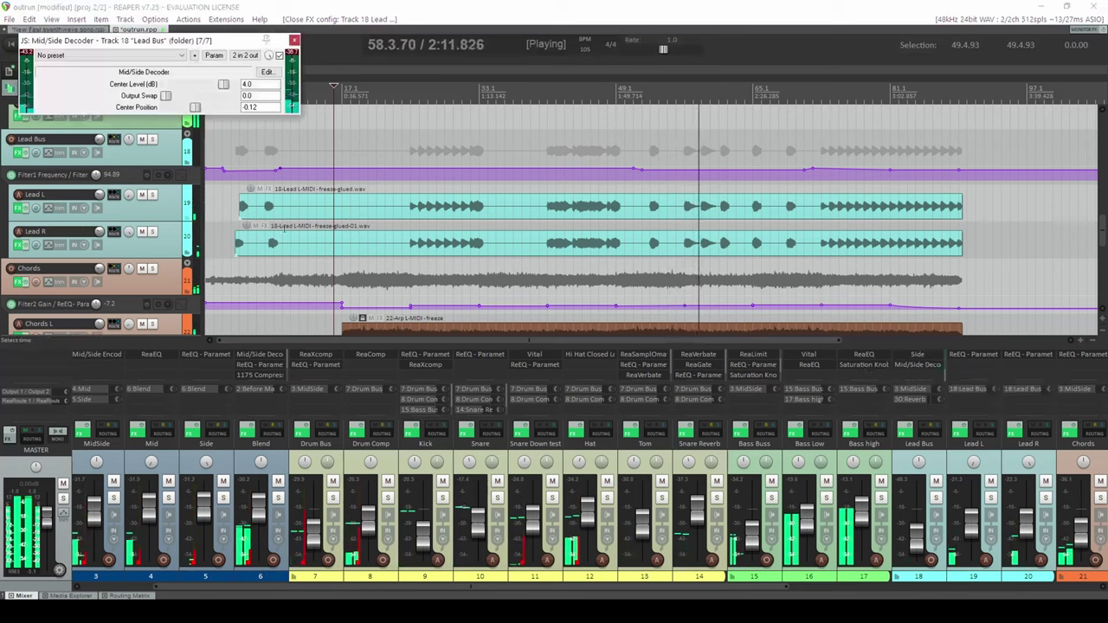
{"action": "double_click", "coordinate": [198, 107]}
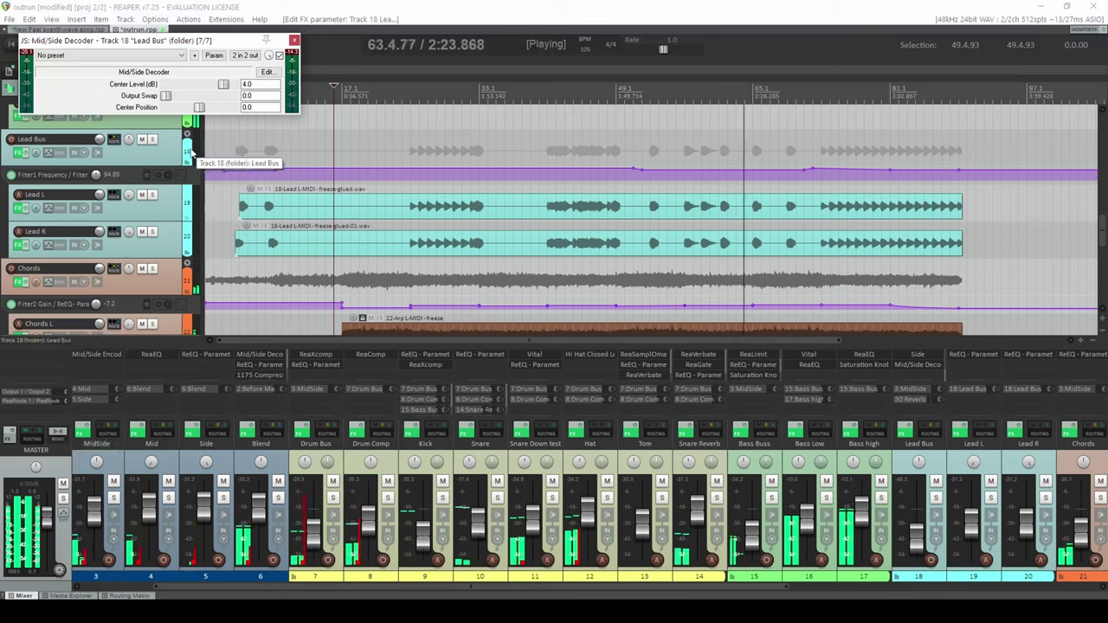
{"action": "left_click", "coordinate": [293, 41]}
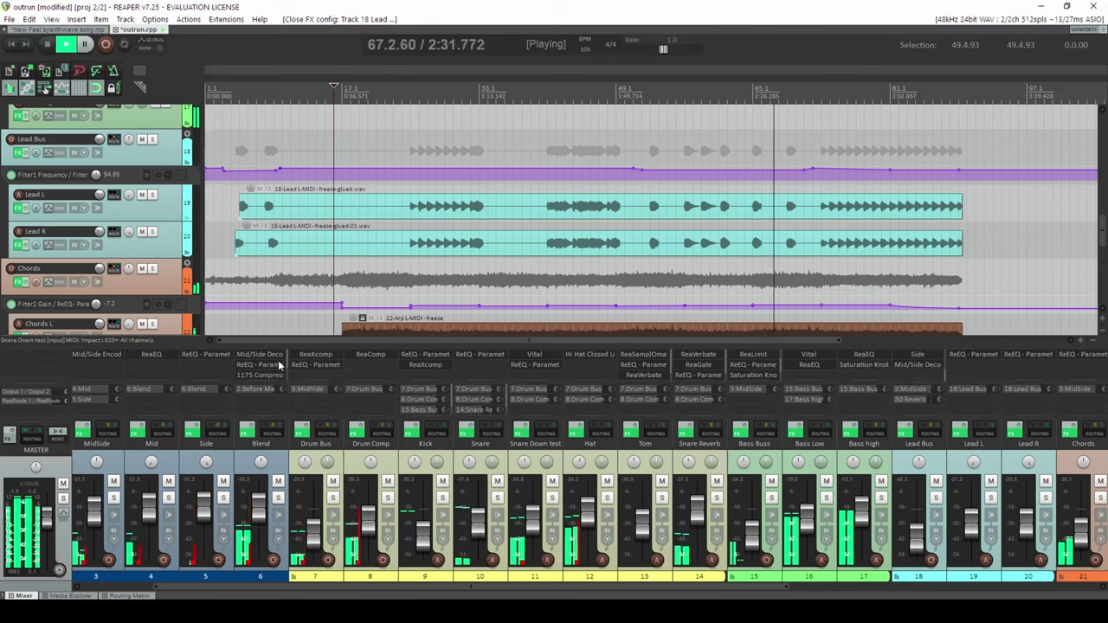
- Set the threshold of the Blend track's 1175 Compressor to -50.6 dB and check its Saturation effect
{"action": "scroll", "coordinate": [288, 372], "scroll_direction": "down", "scroll_amount": 1}
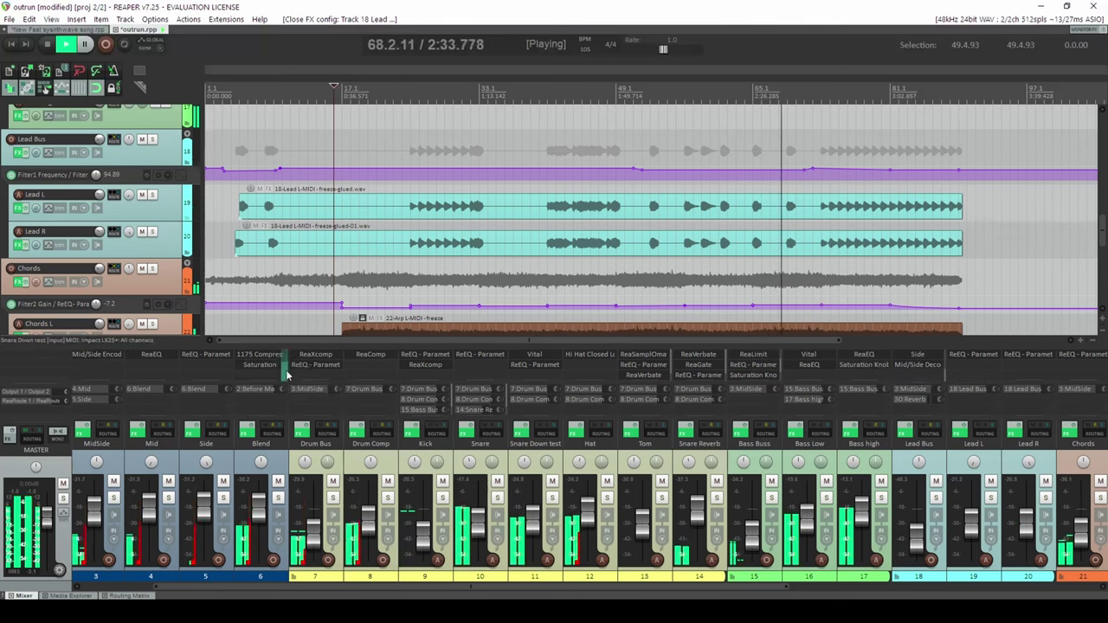
{"action": "left_click", "coordinate": [267, 362]}
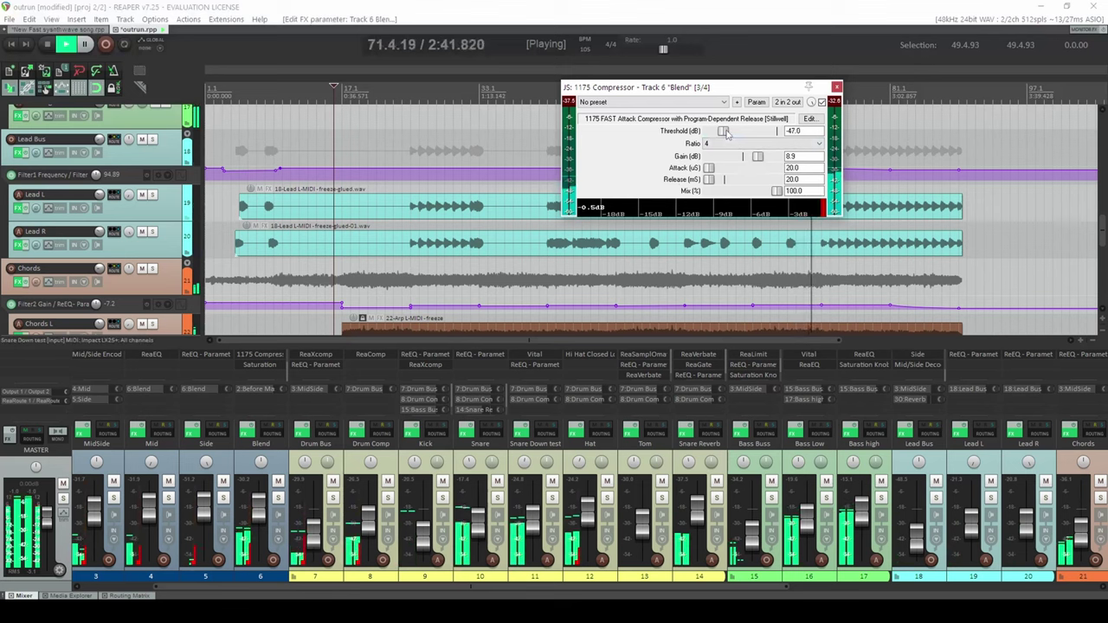
{"action": "left_click_drag", "start_coordinate": [726, 133], "coordinate": [725, 134]}
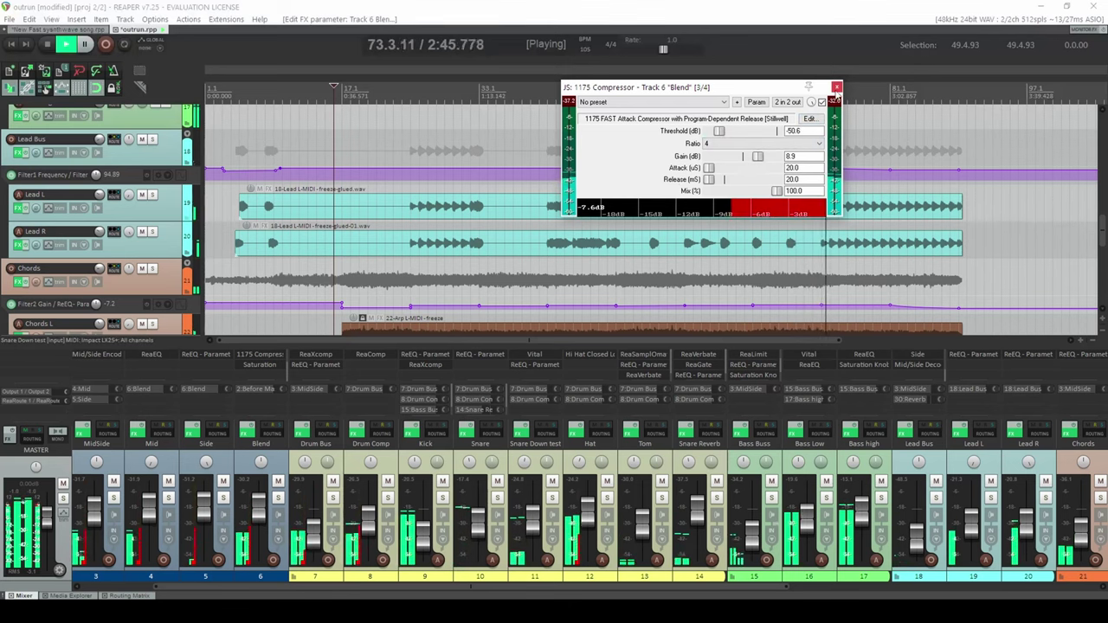
{"action": "left_click", "coordinate": [837, 88]}
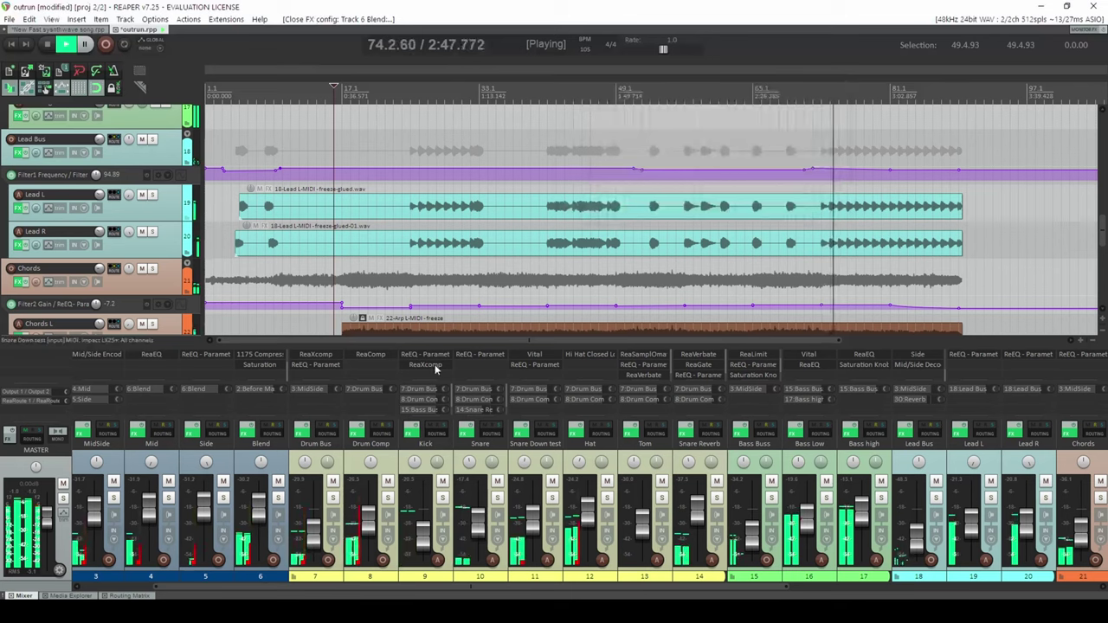
{"action": "left_click", "coordinate": [260, 365]}
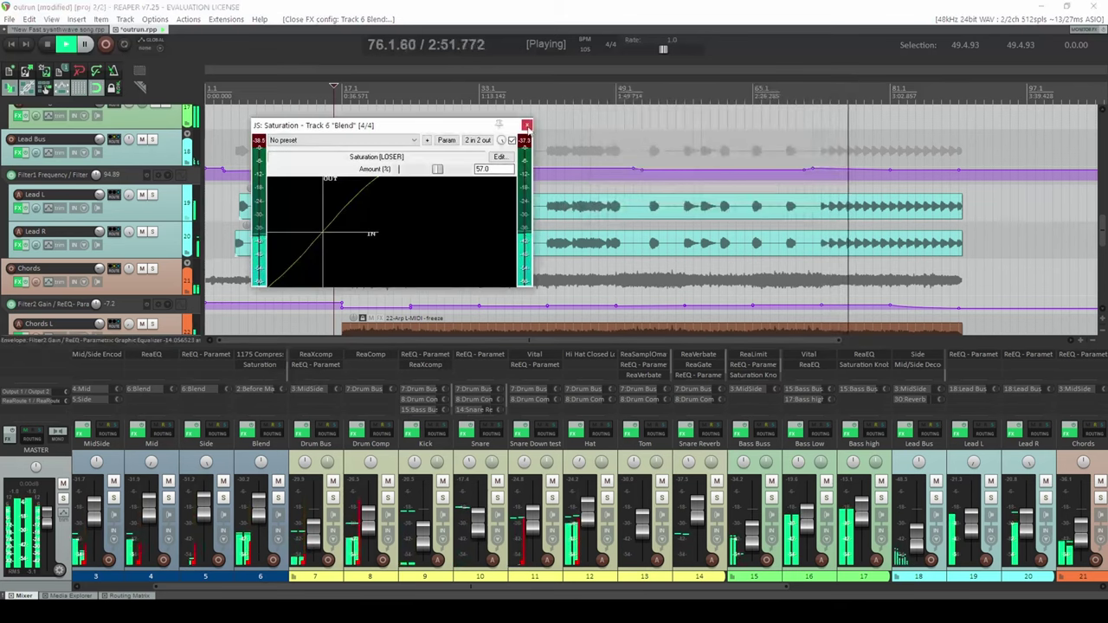
{"action": "left_click", "coordinate": [259, 364]}
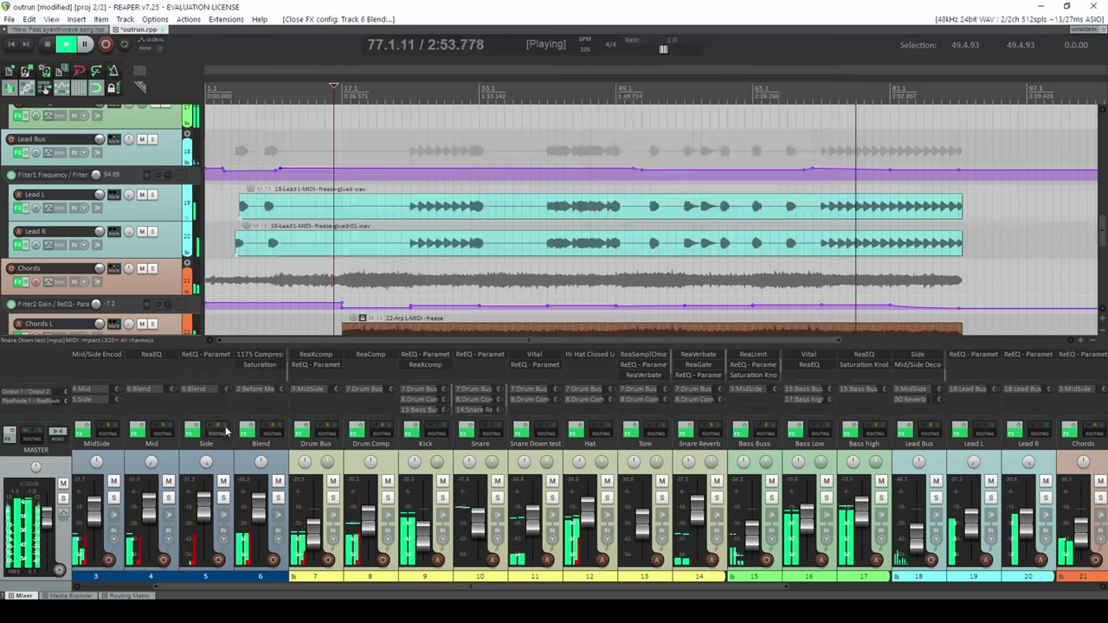
- Raise the threshold of the Blend track's 1175 Compressor to -46.7 dB
{"action": "left_click", "coordinate": [259, 354]}
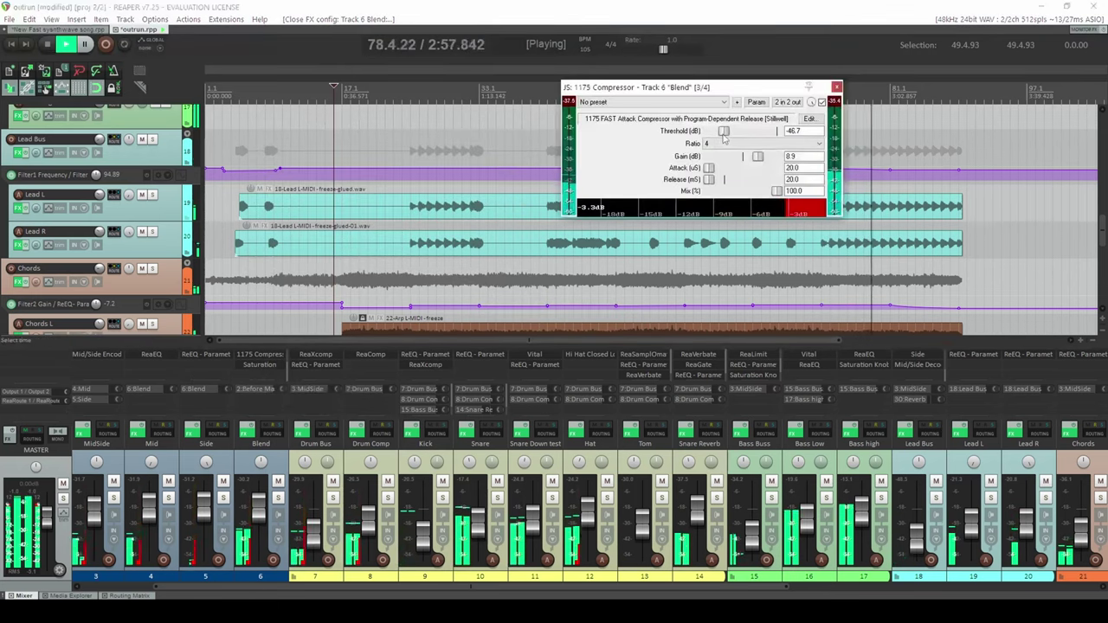
{"action": "left_click_drag", "start_coordinate": [719, 132], "coordinate": [722, 132]}
{"action": "left_click", "coordinate": [836, 87]}
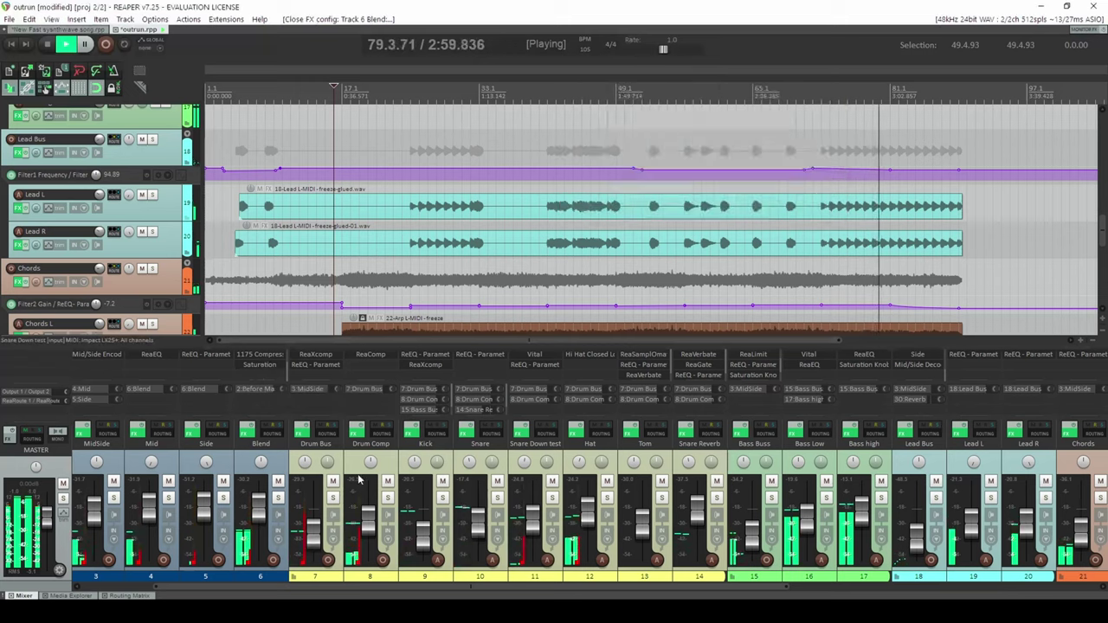
- Set the Before Master track's 1175 Compressor to a -42.2 dB threshold and 10.9 dB gain, and check its Exciter
{"action": "left_click_drag", "start_coordinate": [386, 591], "coordinate": [260, 591]}
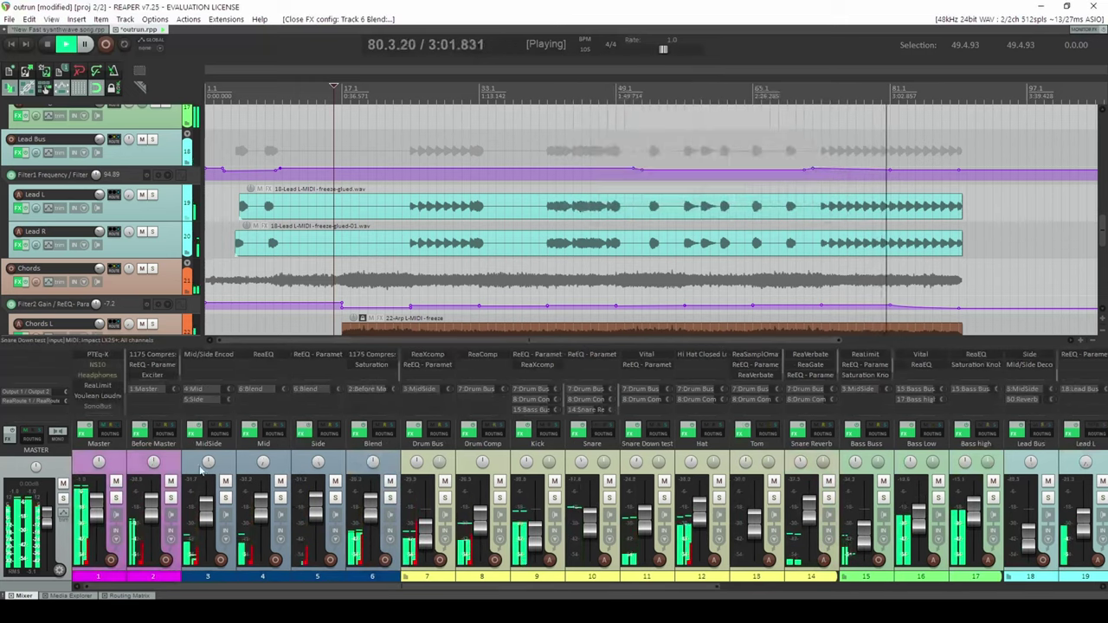
{"action": "left_click", "coordinate": [158, 355]}
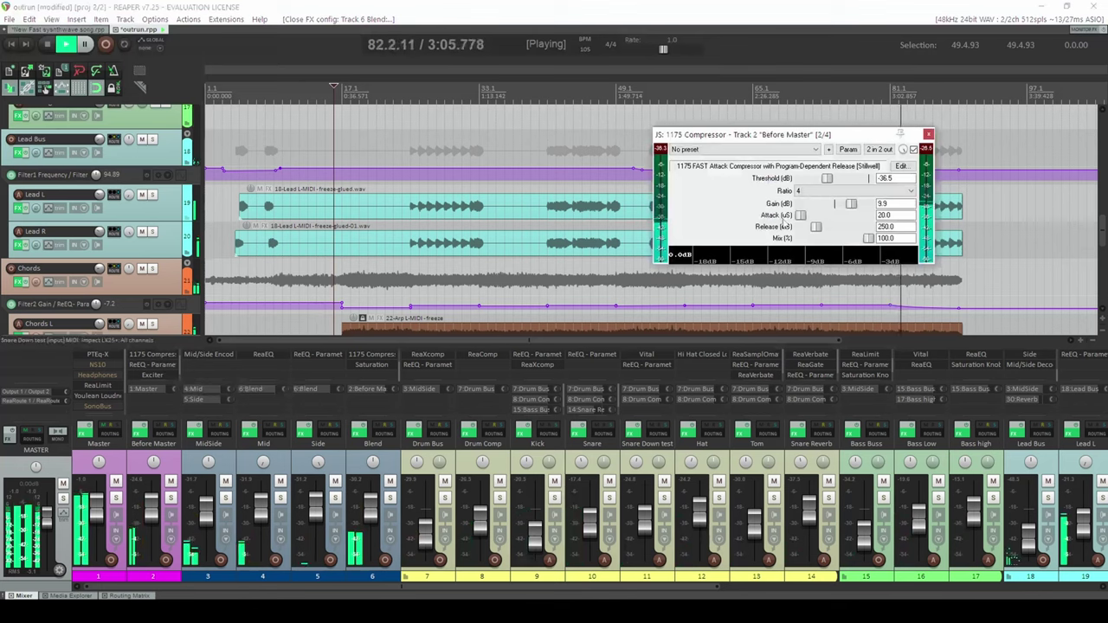
{"action": "key", "text": "space"}
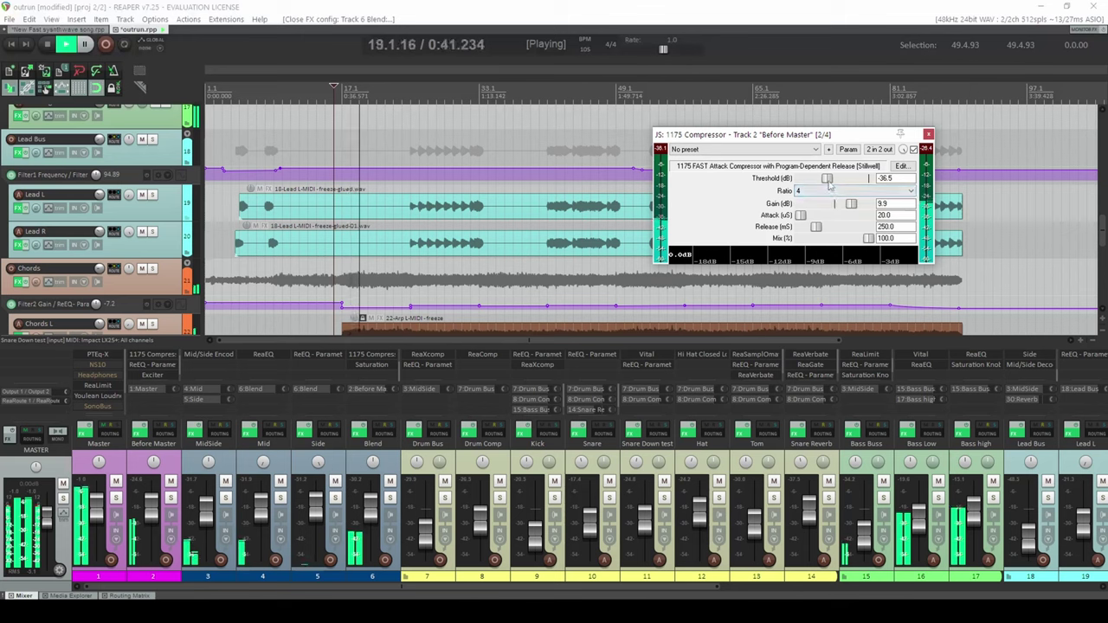
{"action": "scroll", "coordinate": [823, 180], "scroll_direction": "down", "scroll_amount": 1}
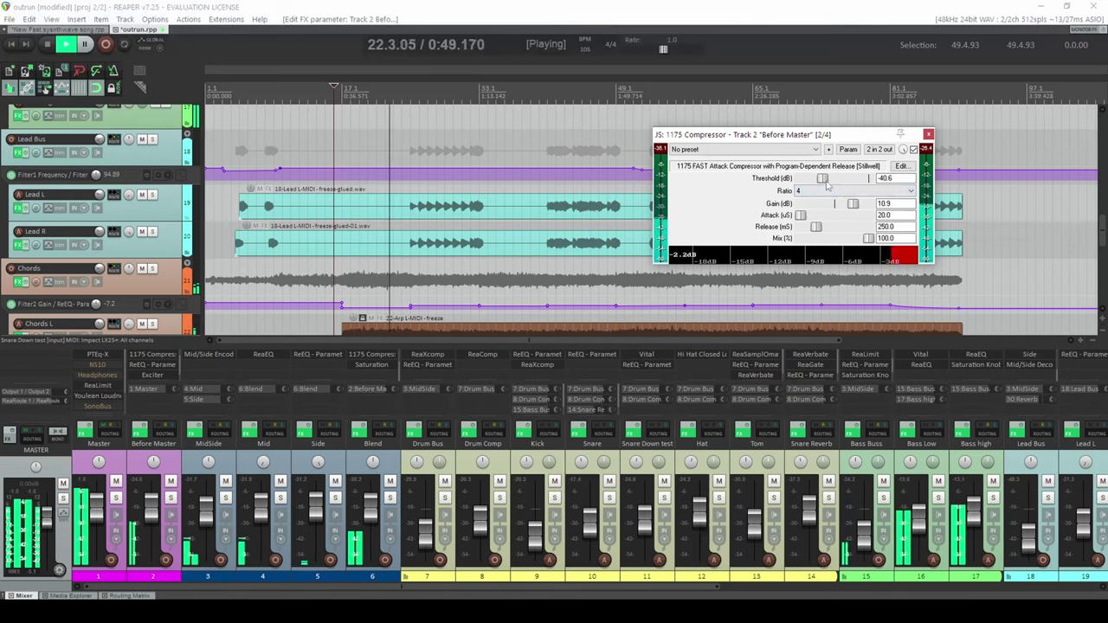
{"action": "scroll", "coordinate": [827, 185], "scroll_direction": "down", "scroll_amount": 3}
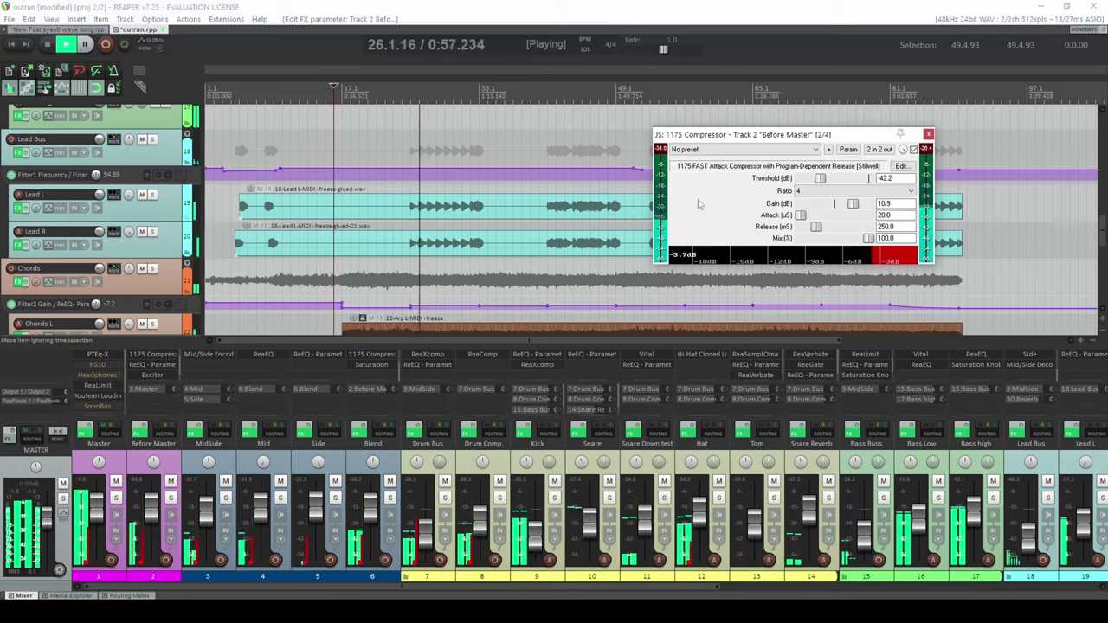
{"action": "key", "text": "Escape"}
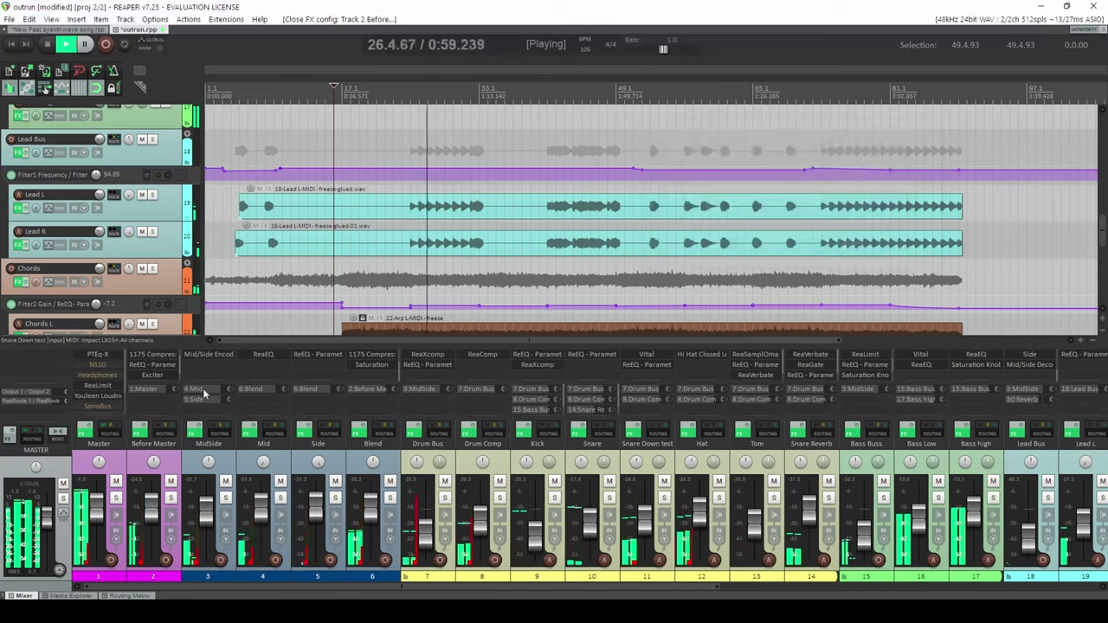
{"action": "left_click", "coordinate": [153, 377]}
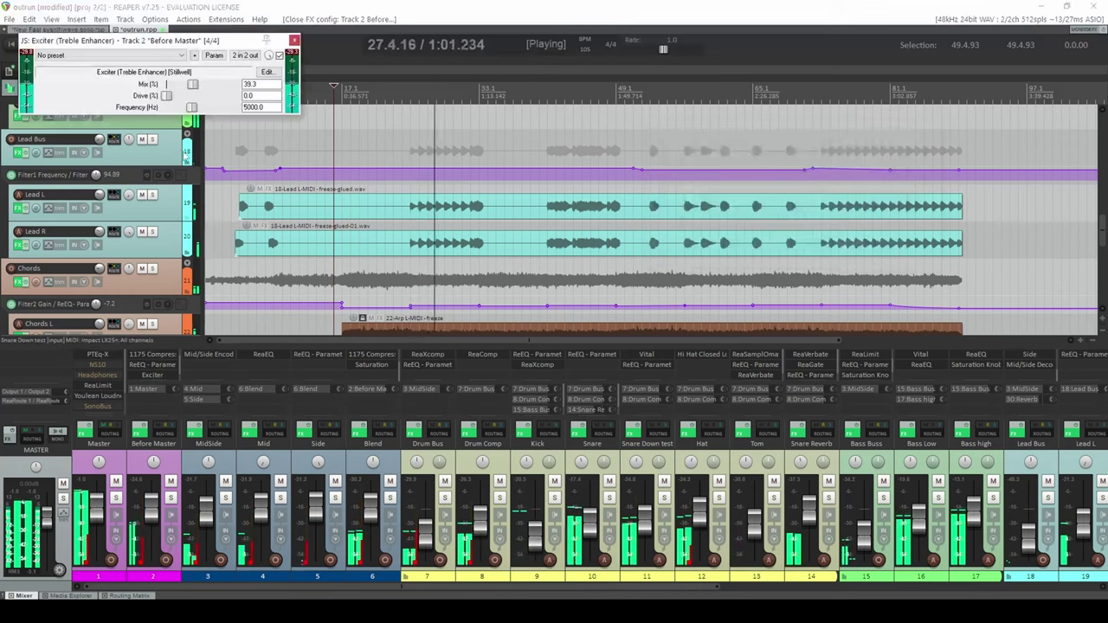
{"action": "key", "text": "Escape"}
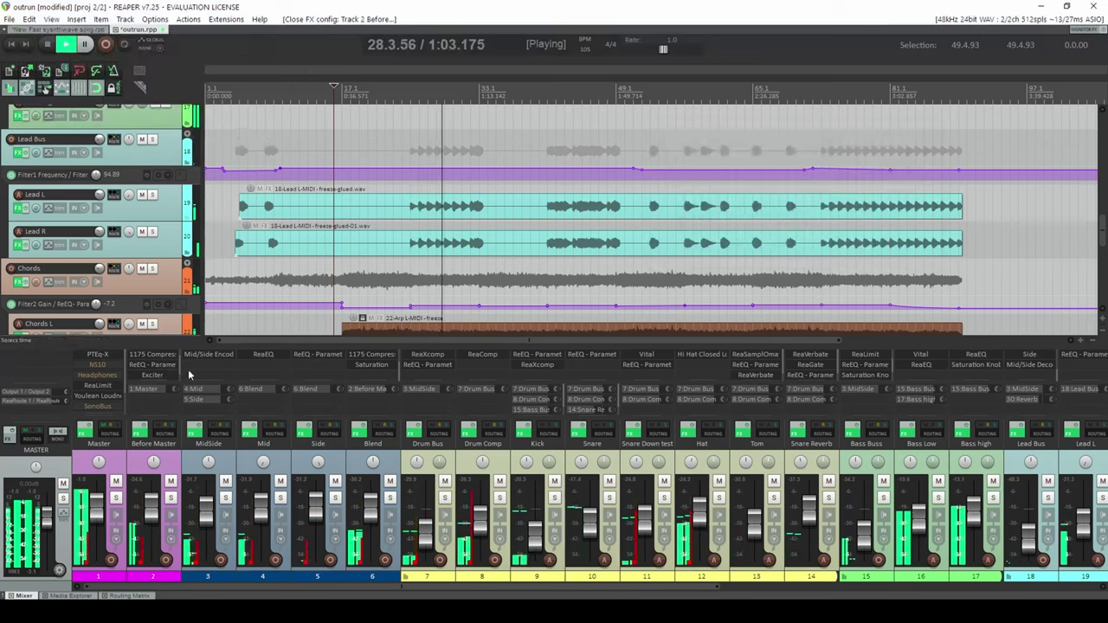
- In the Master track's PTEq-X, adjust the high-frequency and low-cut selectors and switch the tube to ECC88
{"action": "left_click", "coordinate": [98, 355]}
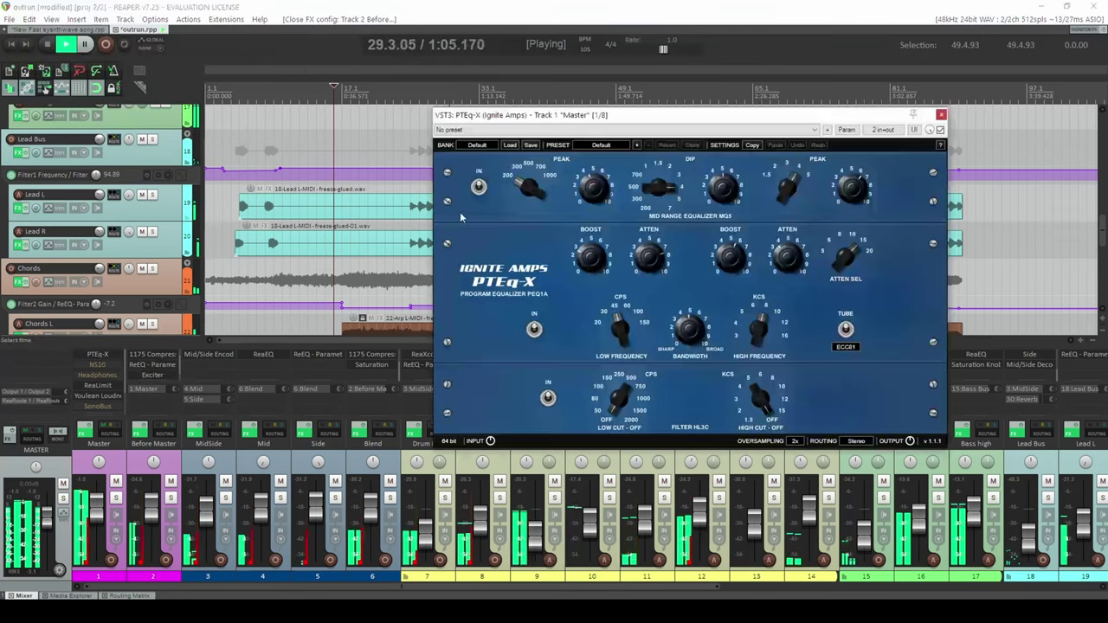
{"action": "left_click_drag", "start_coordinate": [582, 194], "coordinate": [581, 206]}
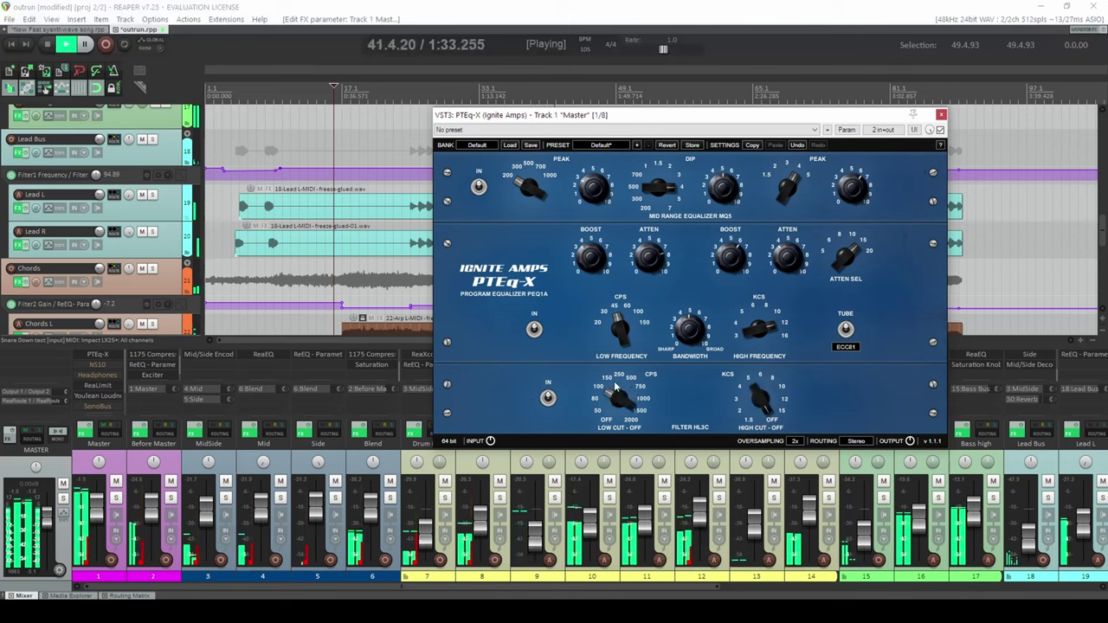
{"action": "mouse_move", "coordinate": [614, 381]}
{"action": "left_mouse_down"}
{"action": "mouse_move", "coordinate": [616, 362]}
{"action": "mouse_move", "coordinate": [618, 403]}
{"action": "left_mouse_up"}
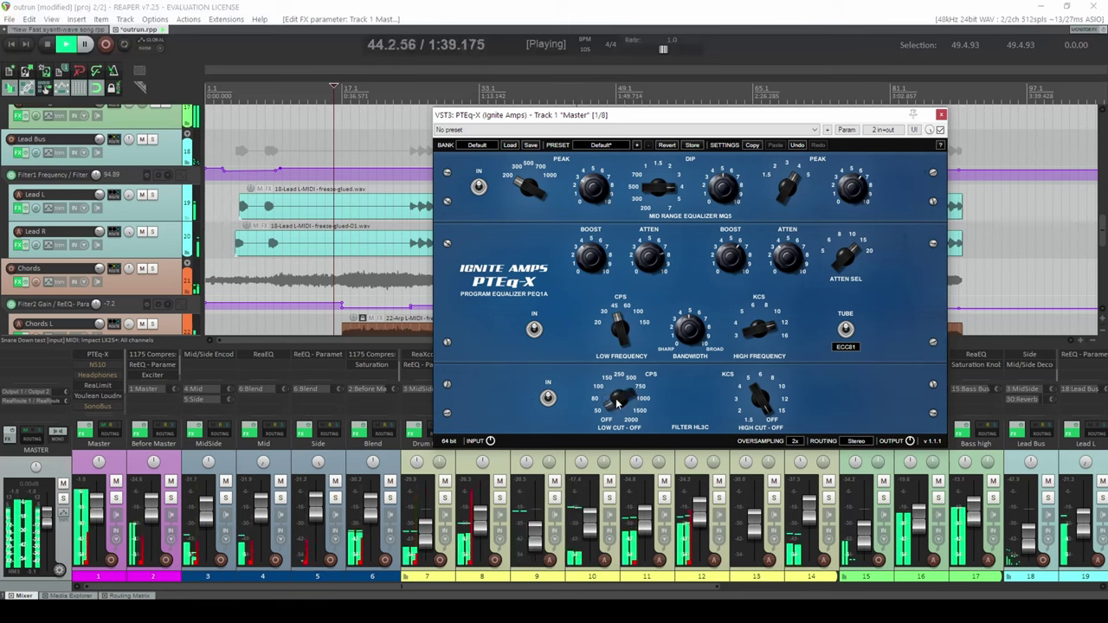
{"action": "left_click", "coordinate": [837, 347]}
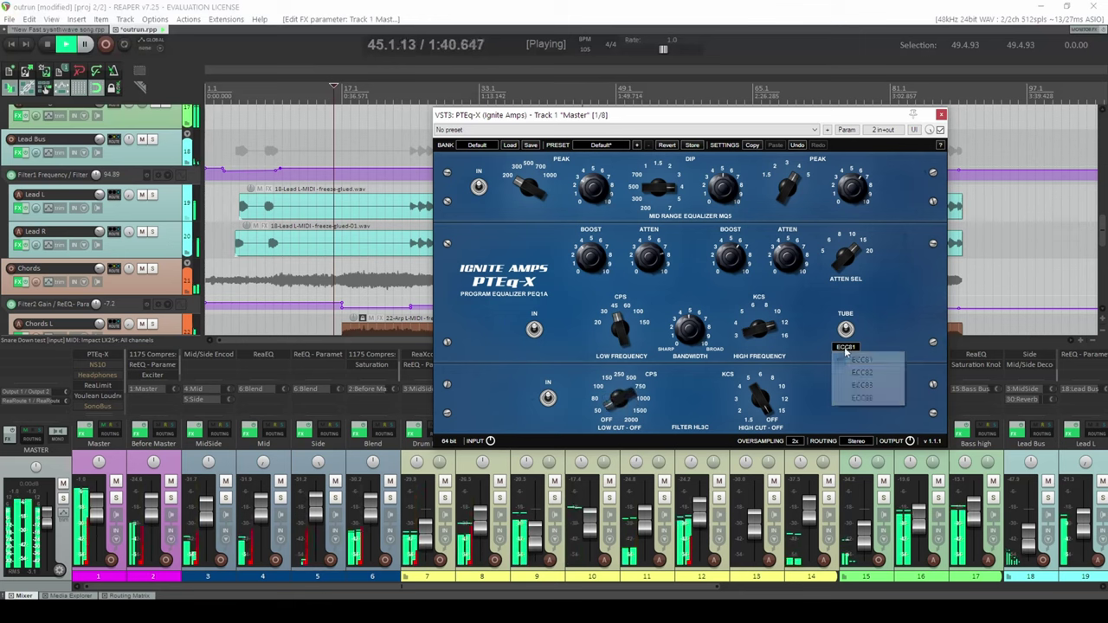
{"action": "left_click", "coordinate": [850, 398]}
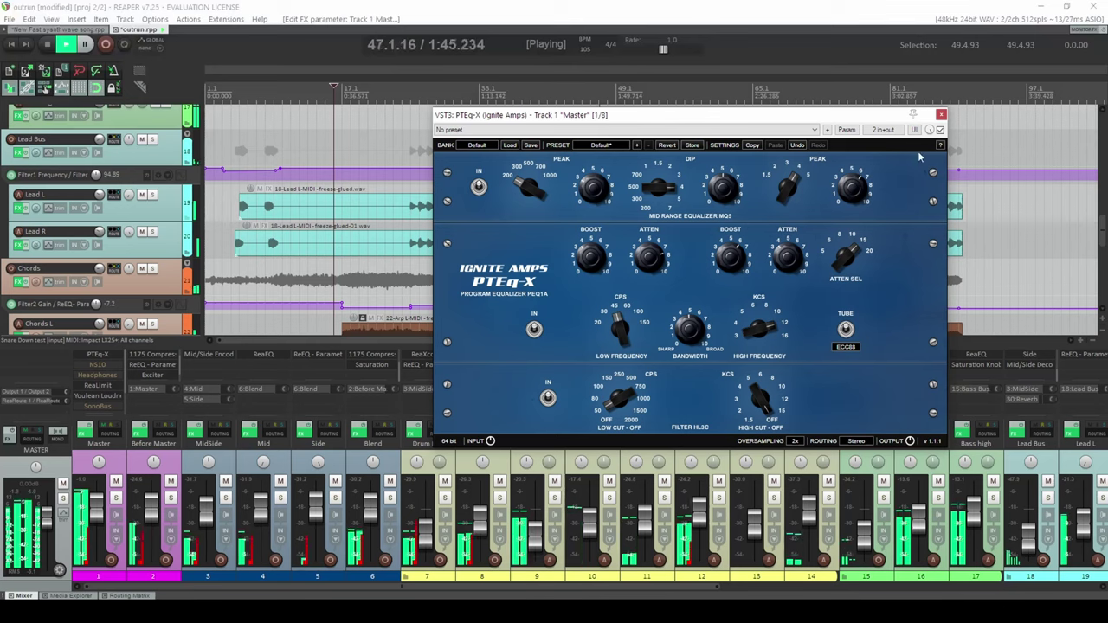
{"action": "left_click", "coordinate": [940, 114]}
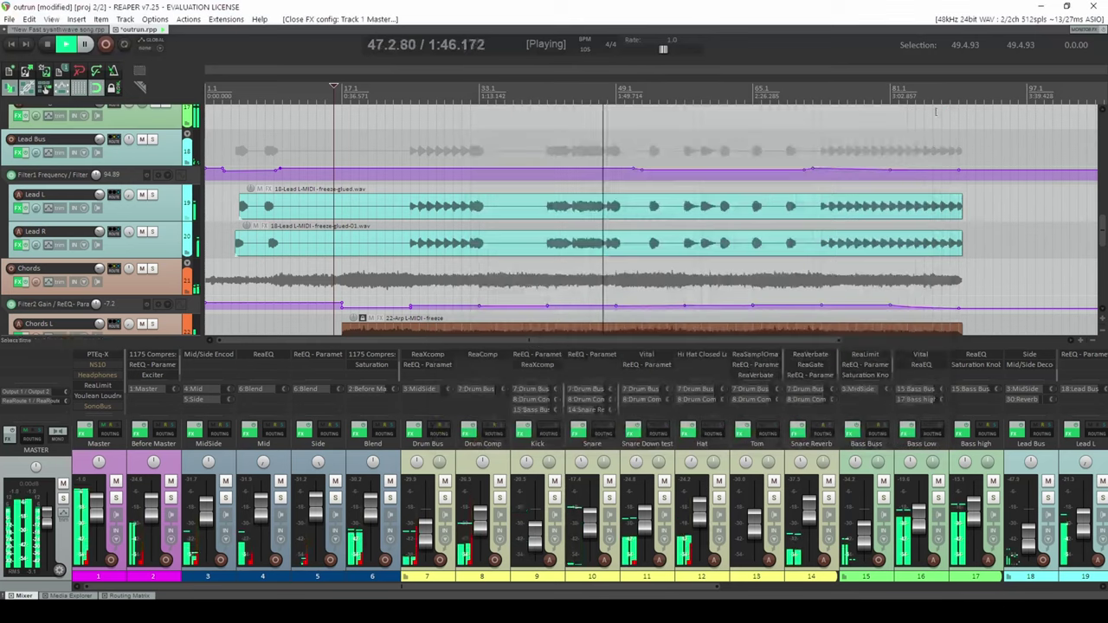
- Restart the measurement in the Master track's Youlean Loudness Meter and check the mix's loudness
{"action": "left_click", "coordinate": [98, 396]}
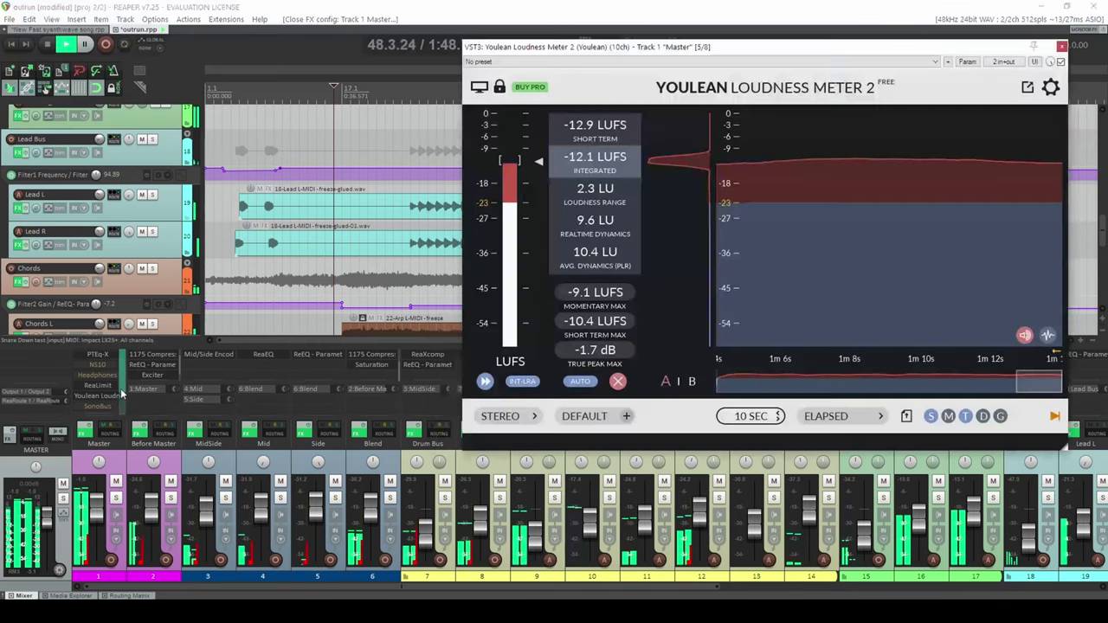
{"action": "left_click", "coordinate": [669, 225]}
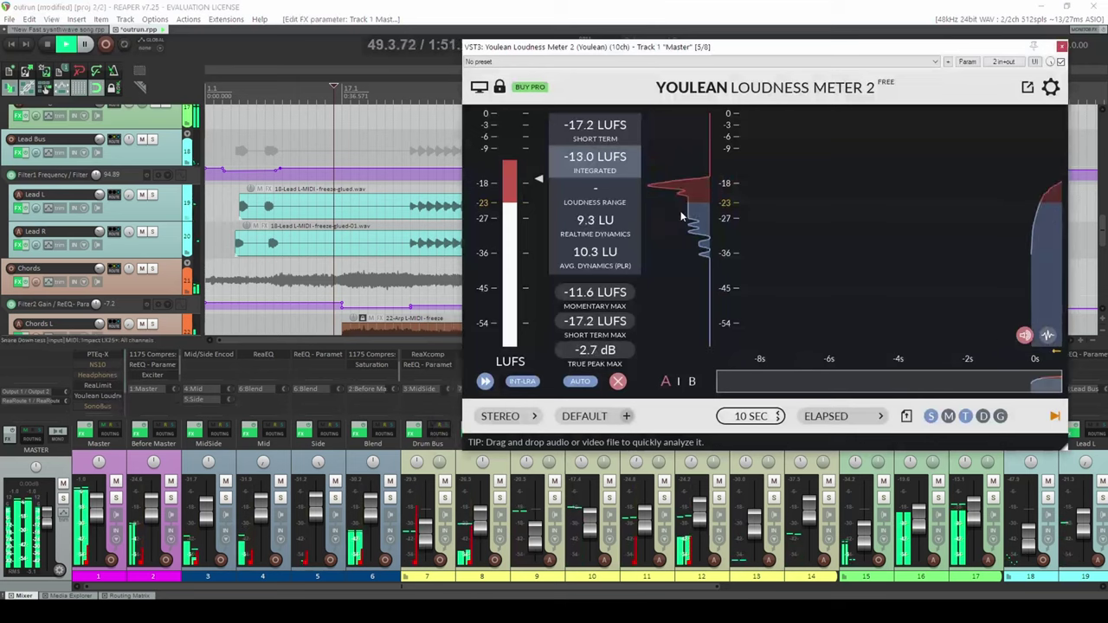
{"action": "left_click", "coordinate": [1062, 47]}
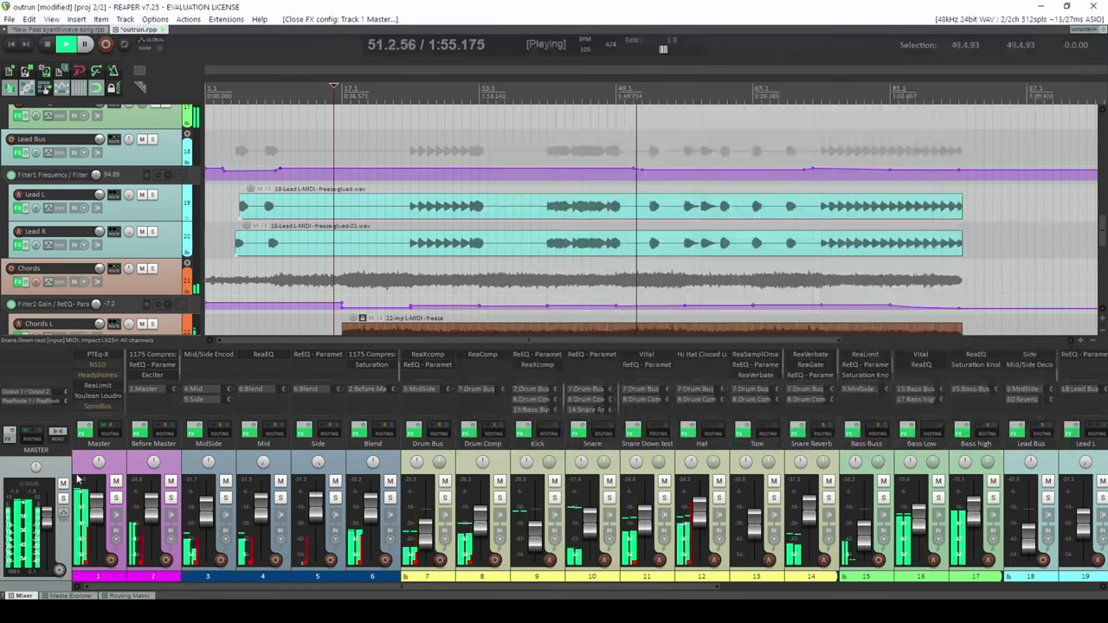
- Lower the threshold of the Master track's ReaLimit to -32.70 dB
{"action": "left_click", "coordinate": [97, 386]}
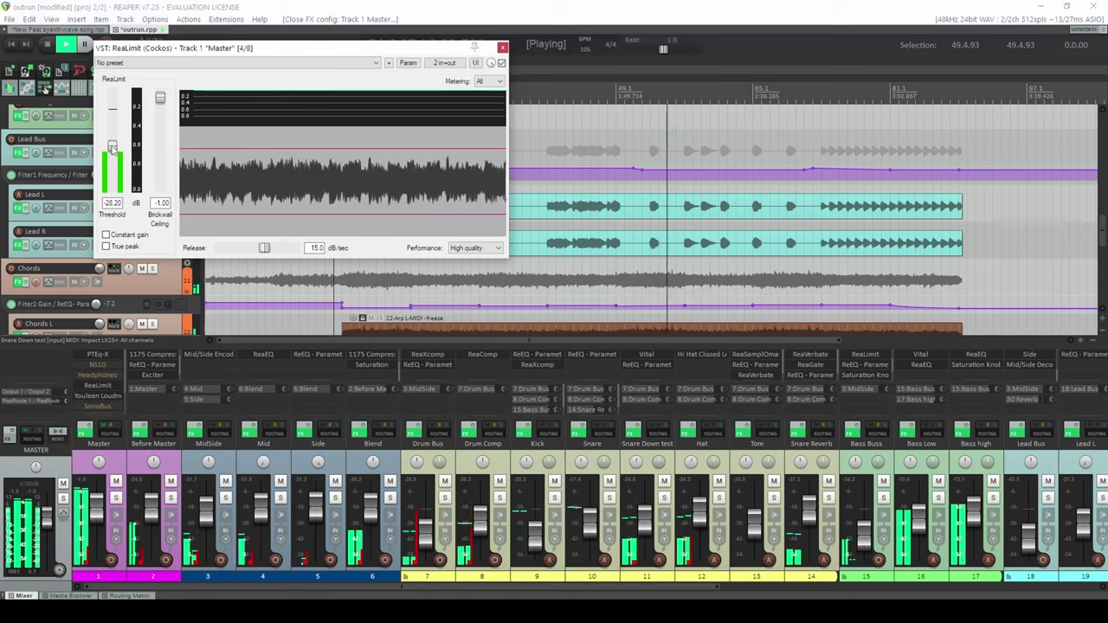
{"action": "left_click_drag", "start_coordinate": [111, 147], "coordinate": [112, 154]}
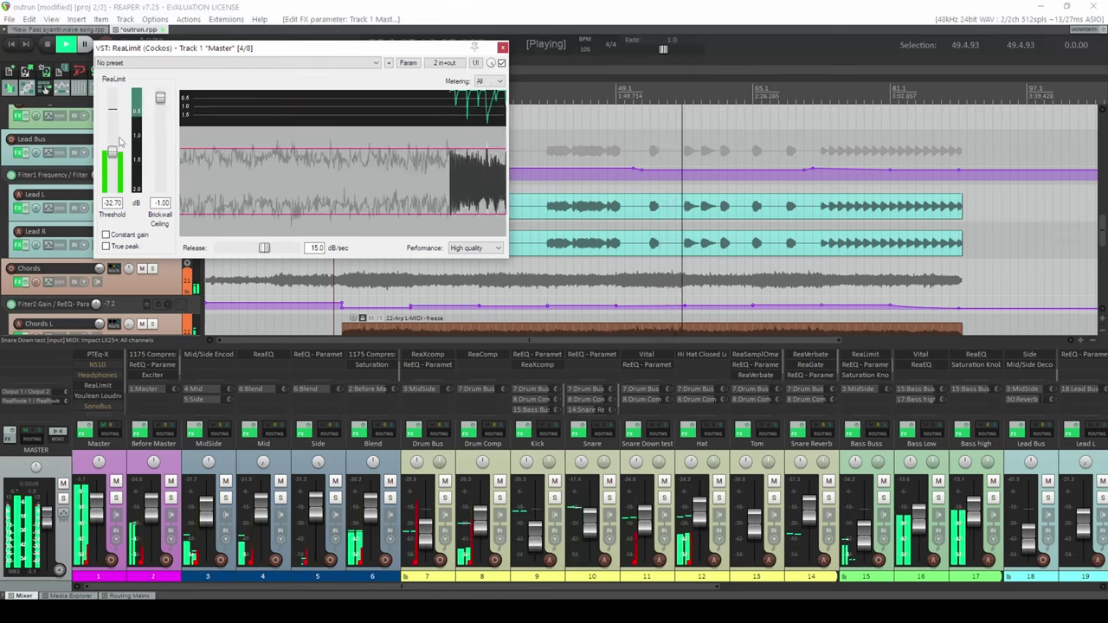
{"action": "left_click", "coordinate": [502, 47]}
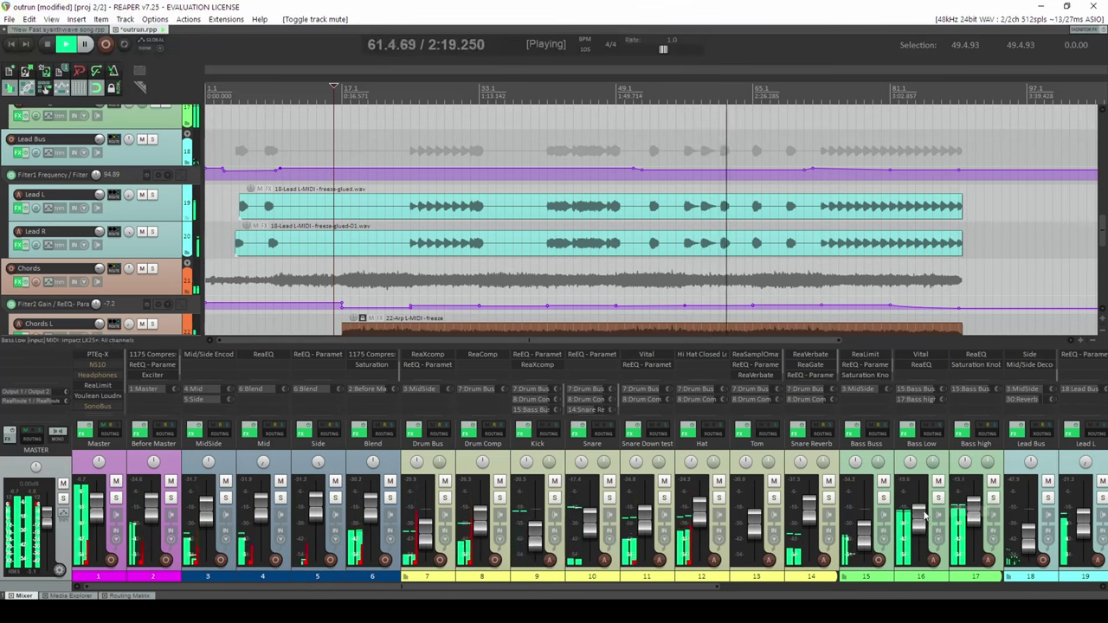
- Lower the Bass Low track's volume to -15.6 dB and check its ReaEQ curve
{"action": "mouse_move", "coordinate": [920, 522]}
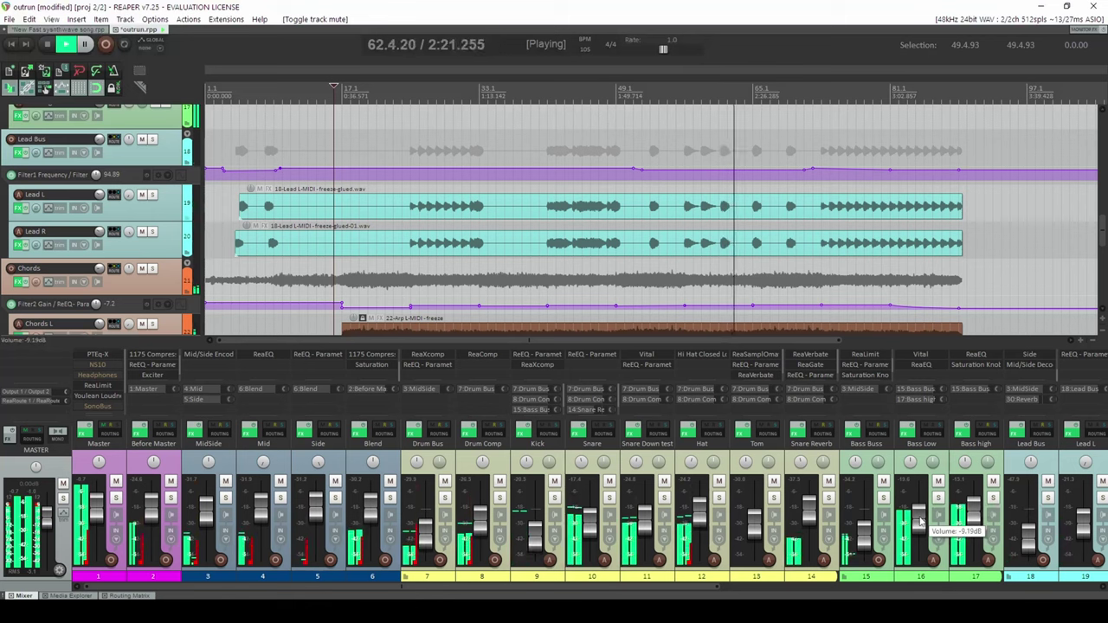
{"action": "scroll", "coordinate": [920, 524], "scroll_direction": "down", "scroll_amount": 5}
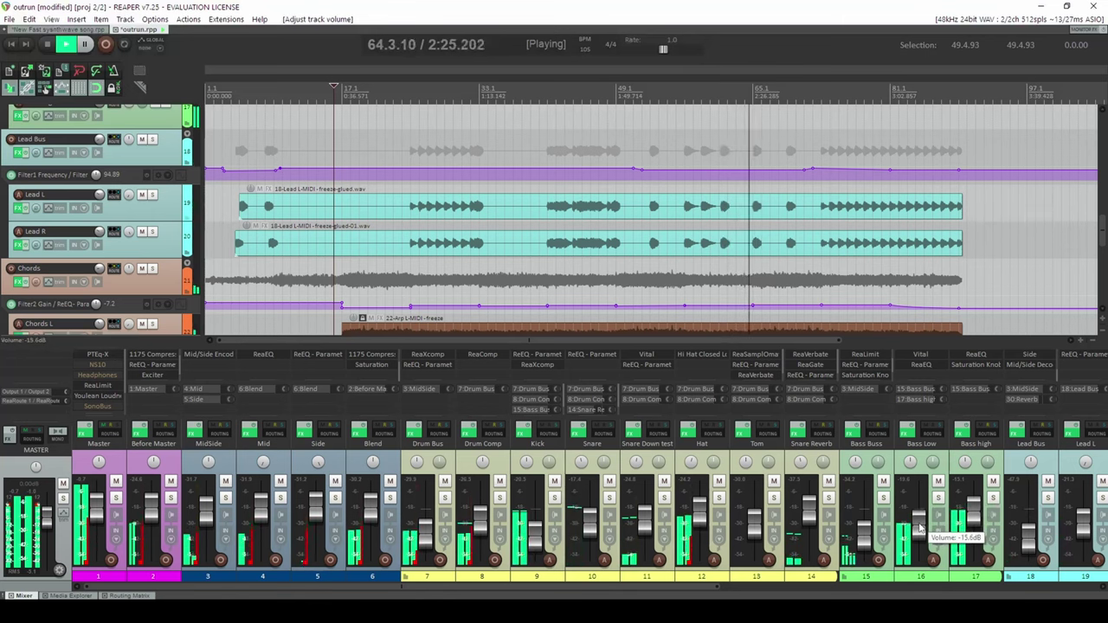
{"action": "left_click", "coordinate": [920, 365]}
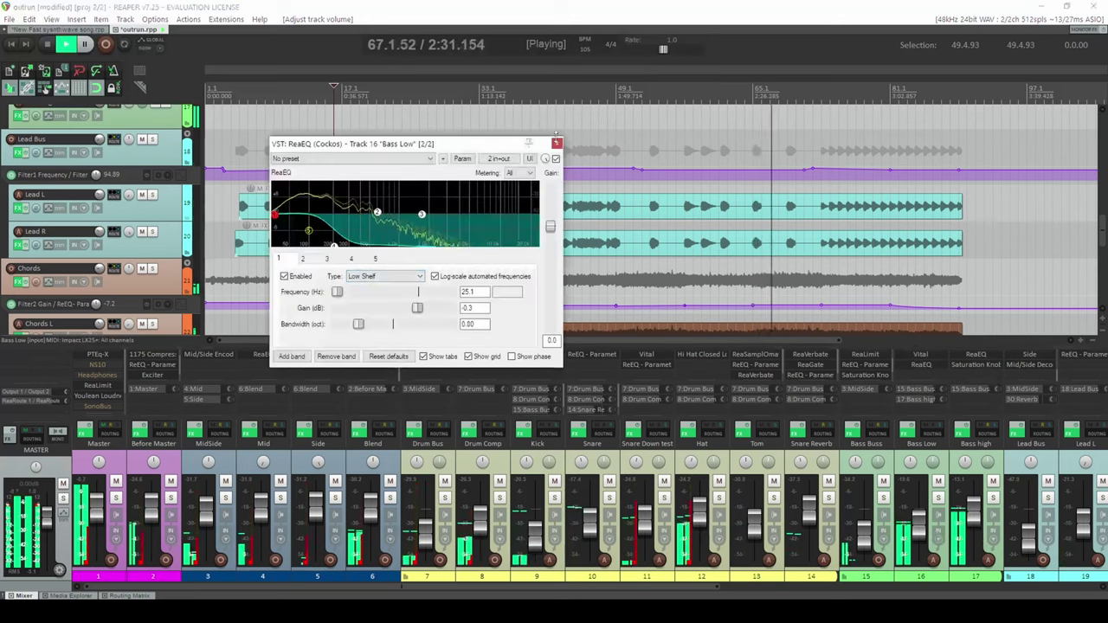
{"action": "left_click", "coordinate": [557, 144]}
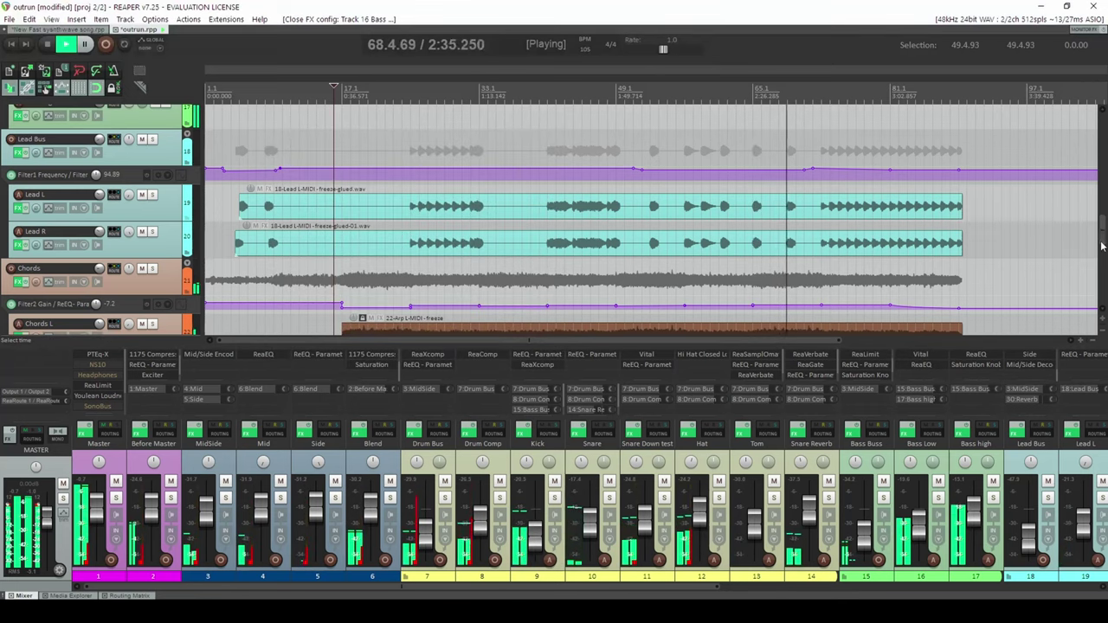
- In the Bass Buss ReEQ, set the high cut to about 498 Hz and band 2 to about -7.52 dB at 142 Hz
{"action": "left_click_drag", "start_coordinate": [1101, 246], "coordinate": [1101, 232]}
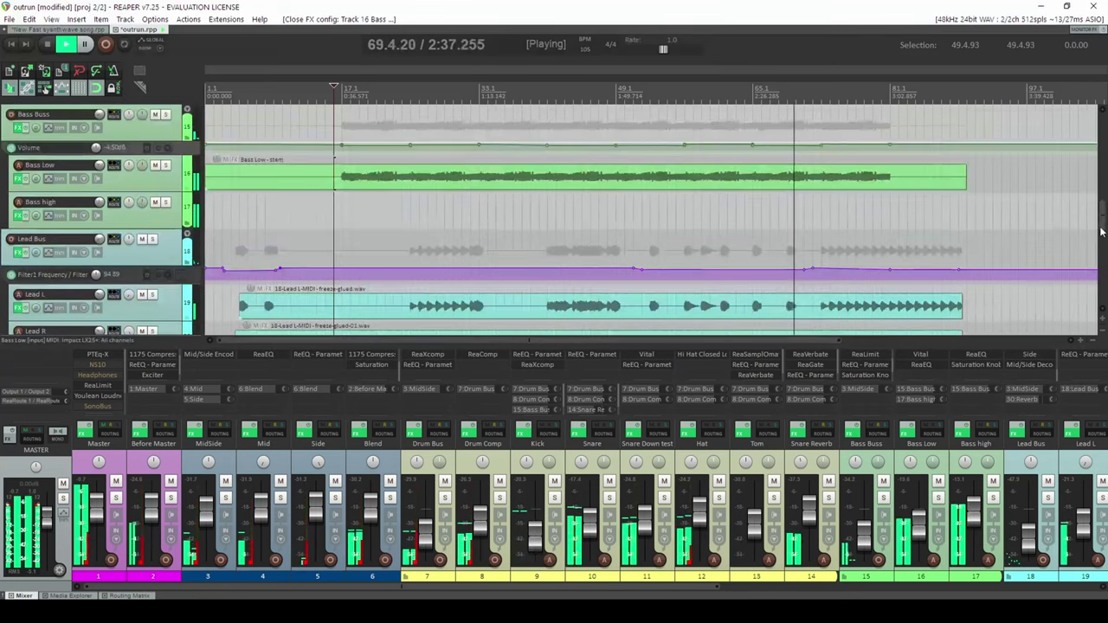
{"action": "scroll", "coordinate": [1101, 232], "scroll_direction": "down", "scroll_amount": 3}
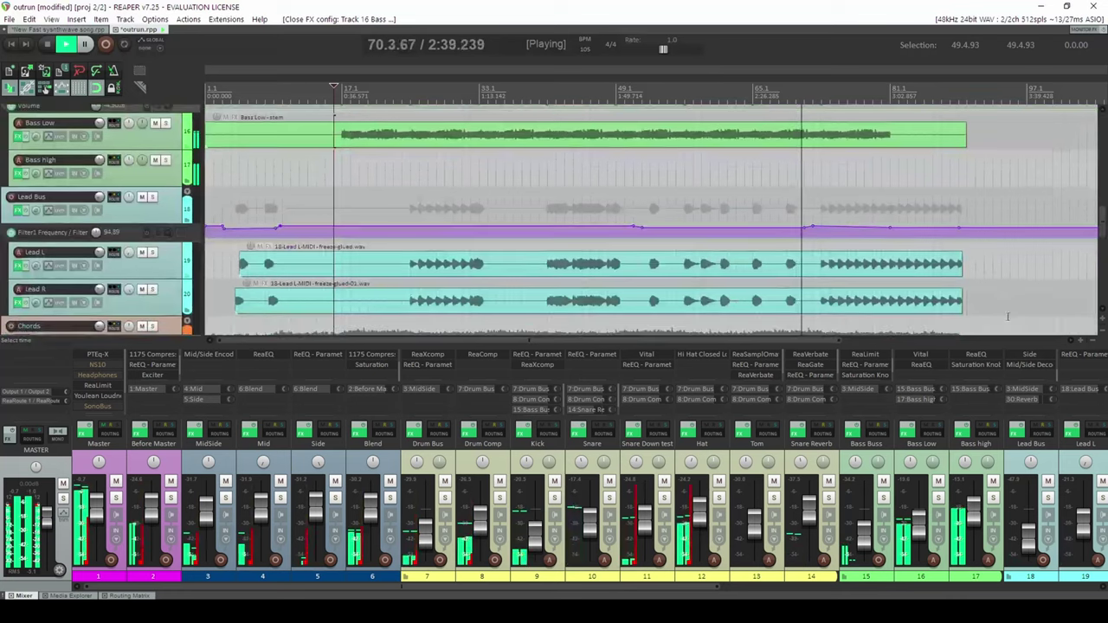
{"action": "left_click", "coordinate": [864, 364]}
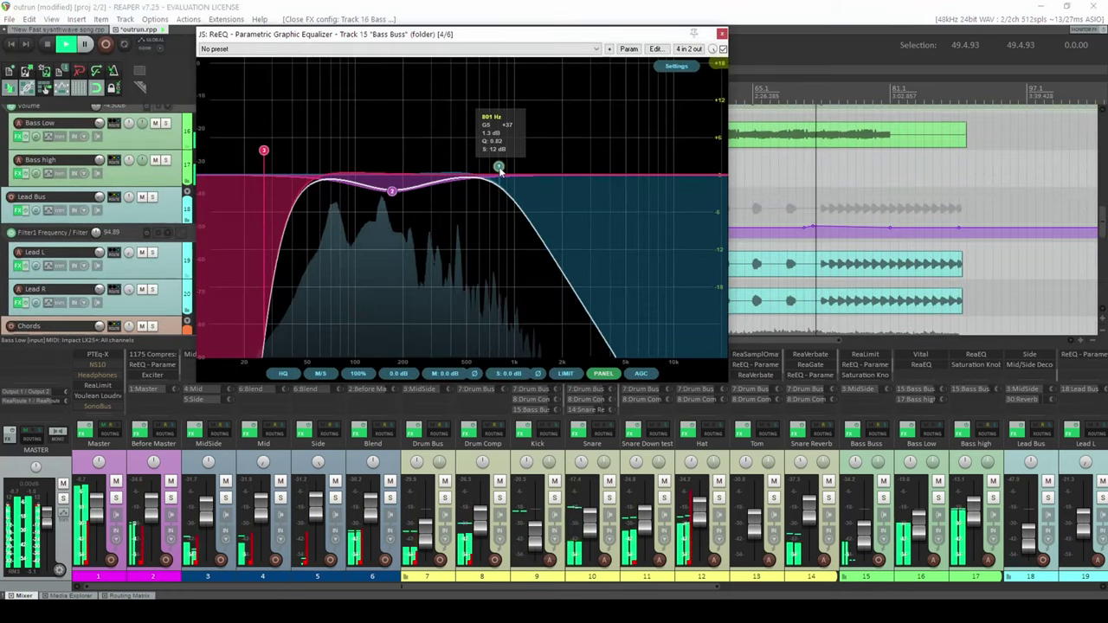
{"action": "left_click_drag", "start_coordinate": [499, 167], "coordinate": [466, 167]}
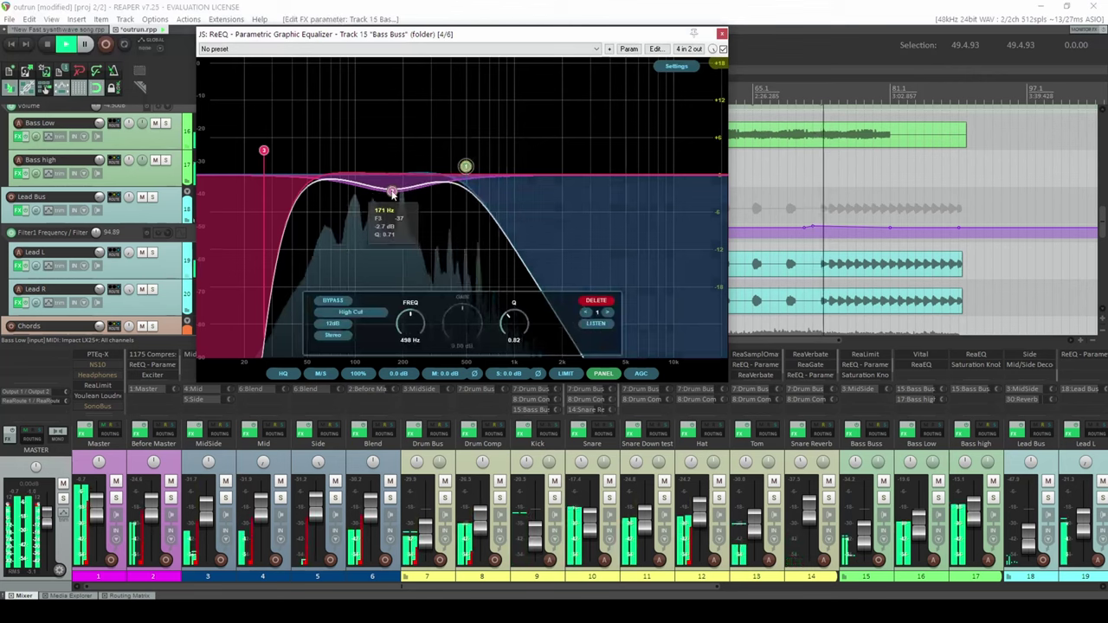
{"action": "left_click_drag", "start_coordinate": [392, 192], "coordinate": [378, 221]}
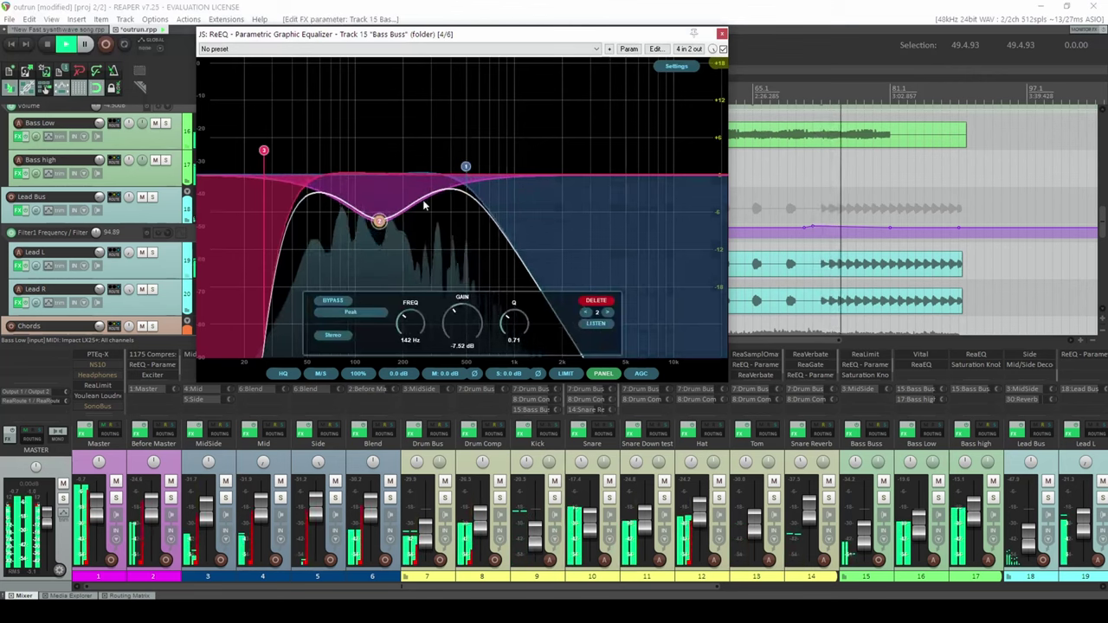
{"action": "left_click", "coordinate": [721, 33]}
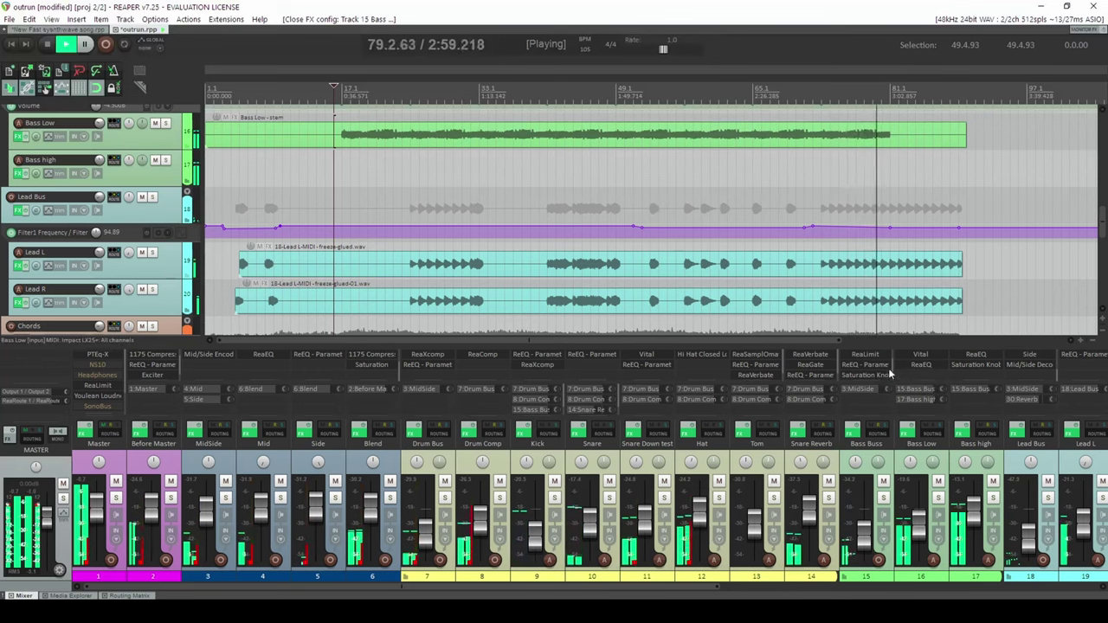
- Check the Bass Buss ReaComp settings and play the mix from the start of the project
{"action": "scroll", "coordinate": [874, 364], "scroll_direction": "up", "scroll_amount": 2}
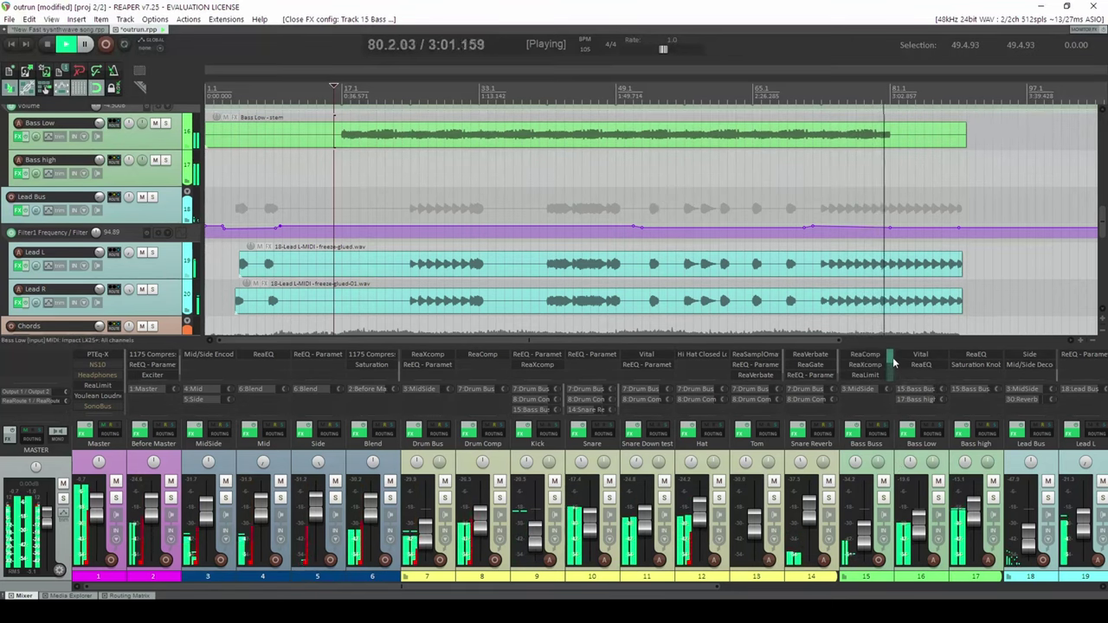
{"action": "left_click", "coordinate": [868, 356]}
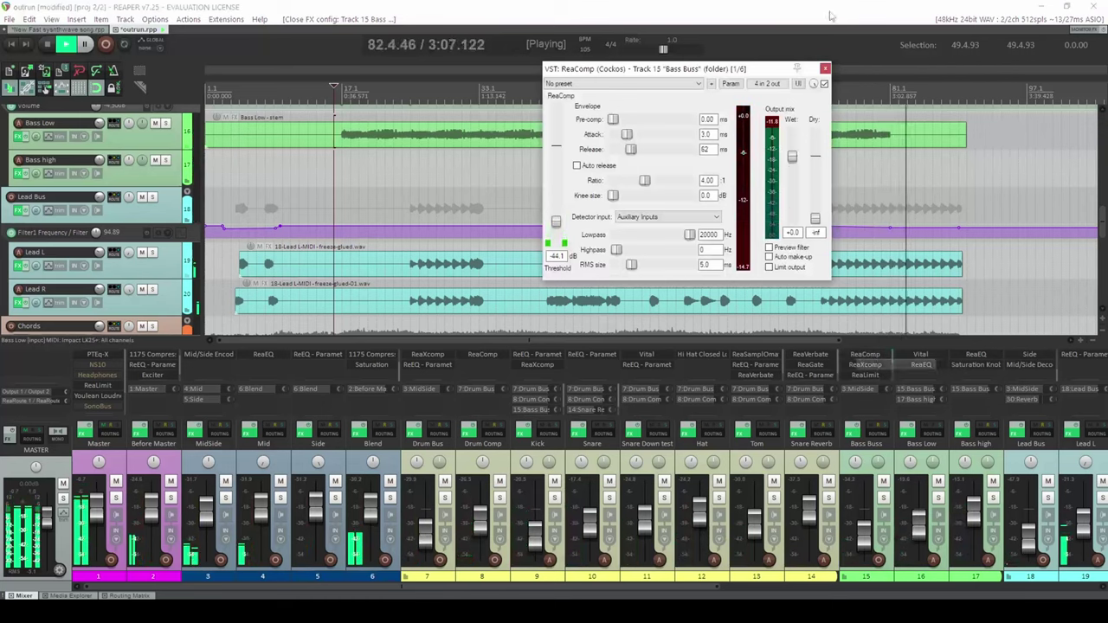
{"action": "left_click", "coordinate": [825, 68]}
{"action": "key", "text": "Home"}
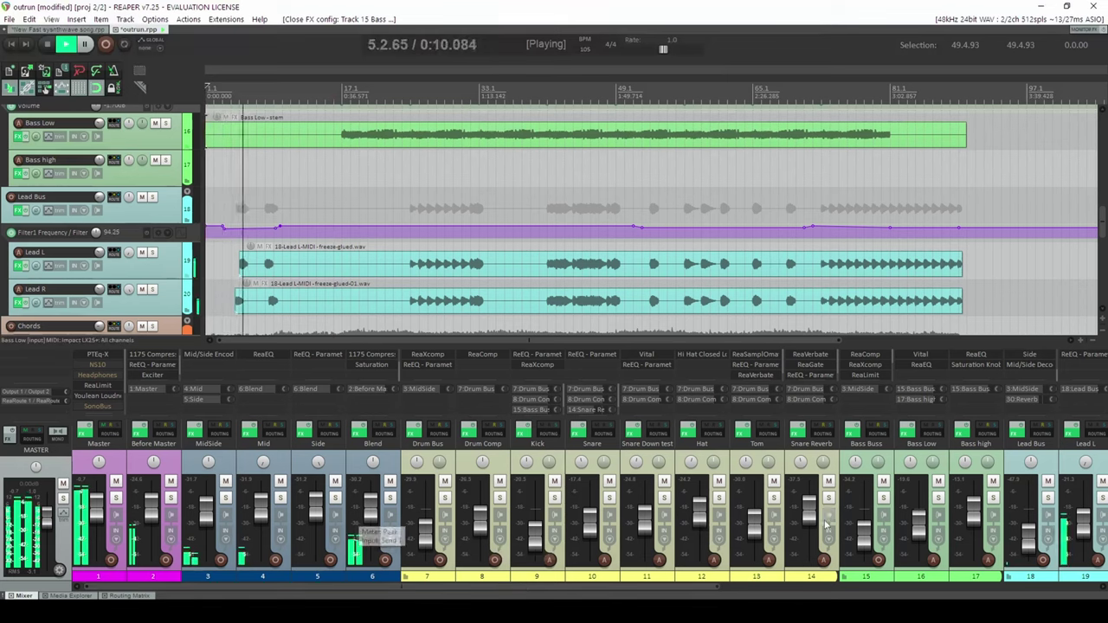
- Look through the mixer channels and check the Before Master track's 1175 Compressor and both of its ReEQ curves
{"action": "left_click_drag", "start_coordinate": [687, 593], "coordinate": [999, 588]}
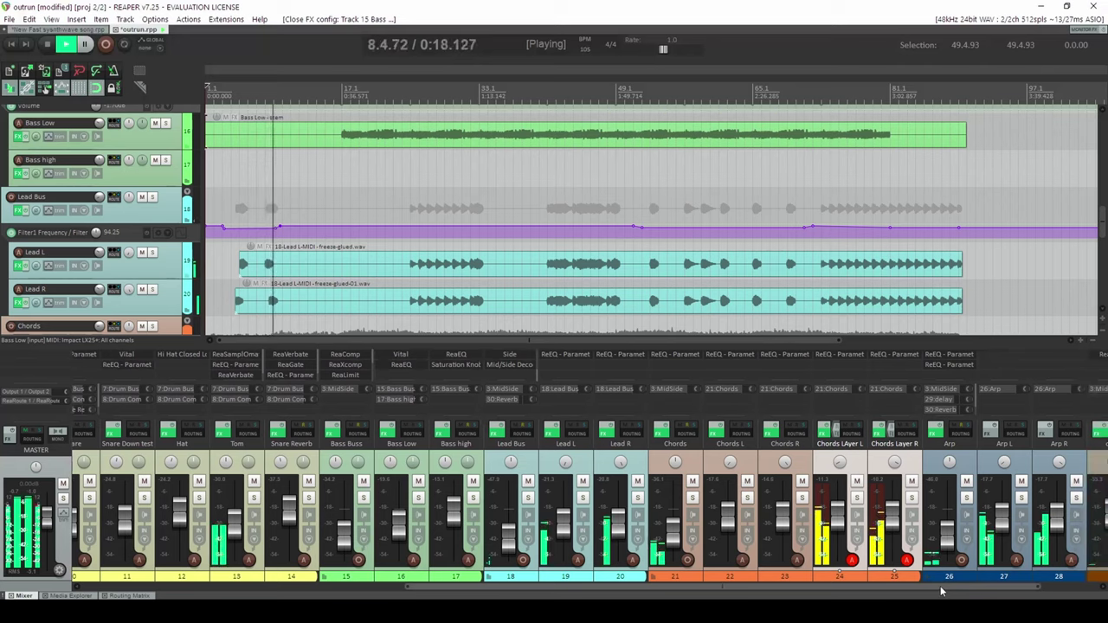
{"action": "left_click_drag", "start_coordinate": [932, 586], "coordinate": [499, 589]}
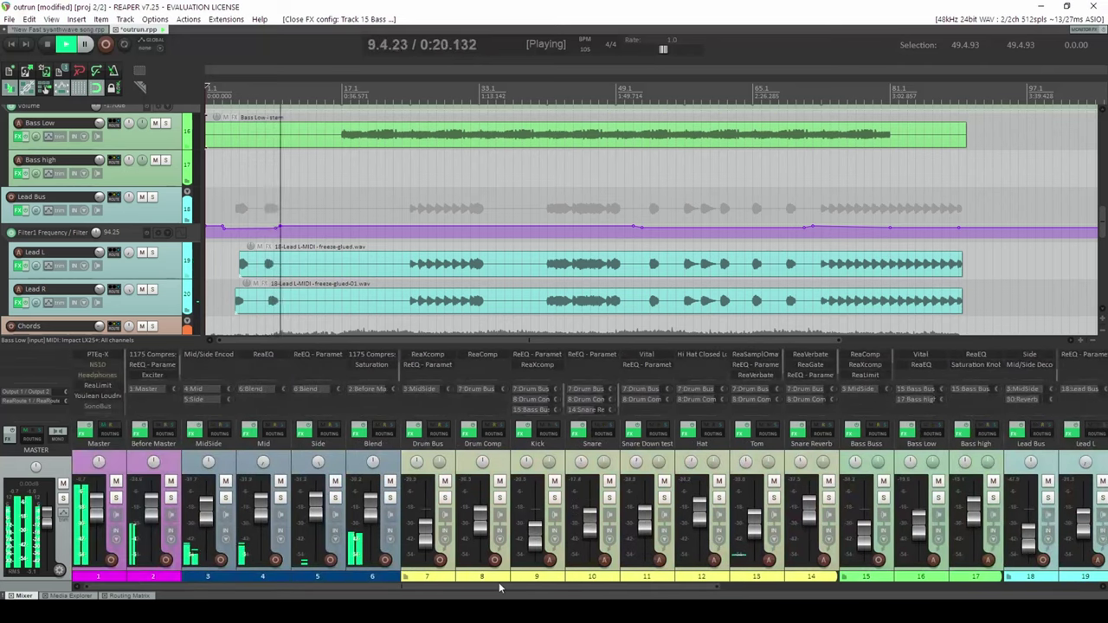
{"action": "left_click", "coordinate": [157, 356]}
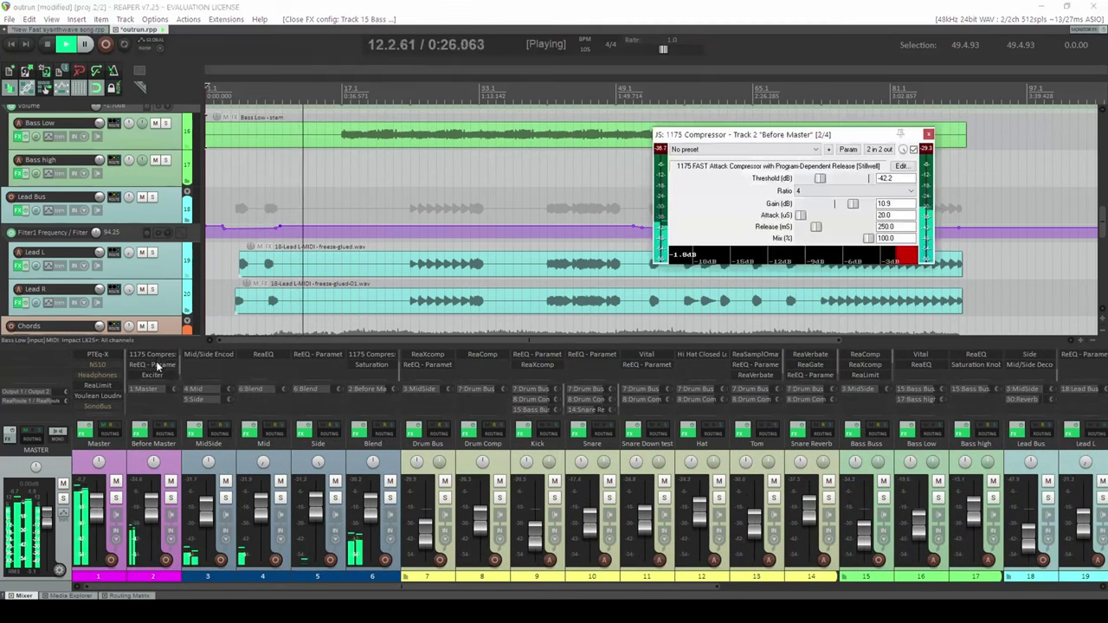
{"action": "left_click", "coordinate": [155, 365]}
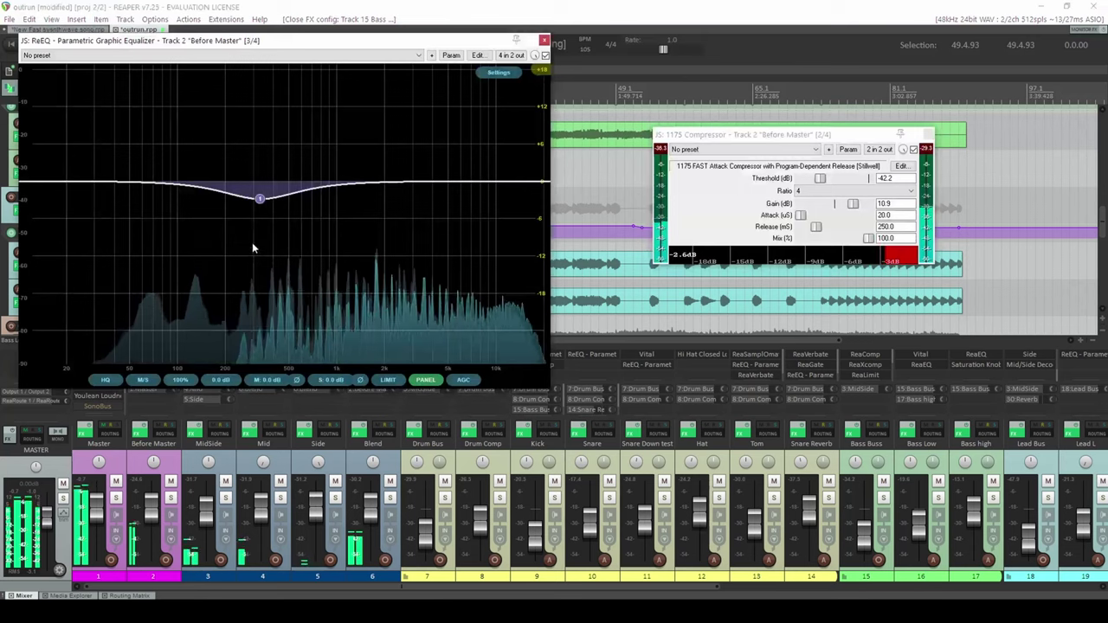
{"action": "left_click", "coordinate": [543, 40]}
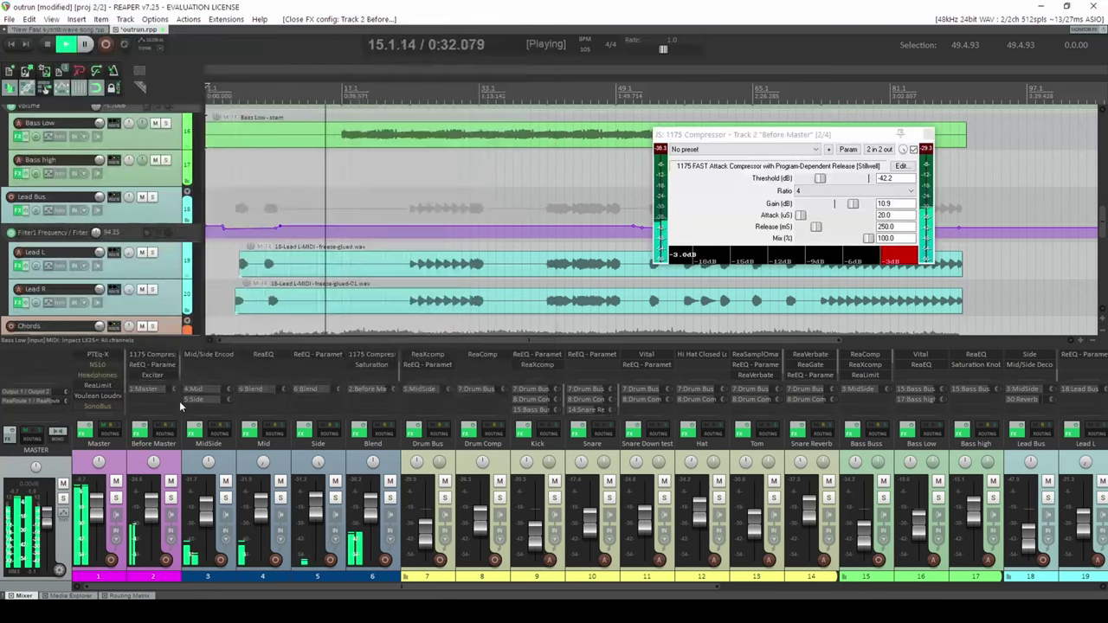
{"action": "scroll", "coordinate": [159, 362], "scroll_direction": "up", "scroll_amount": 1}
{"action": "left_click", "coordinate": [159, 360]}
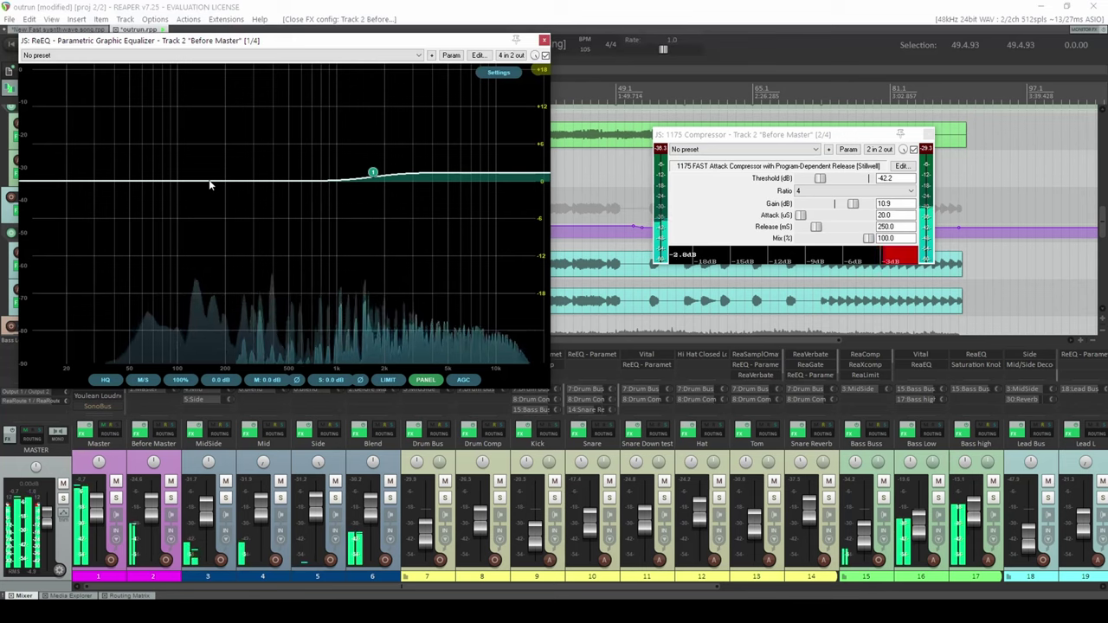
- Raise the Bass Low track's volume to -10.3 dB and close the Before Master plugin windows
{"action": "left_click", "coordinate": [919, 530]}
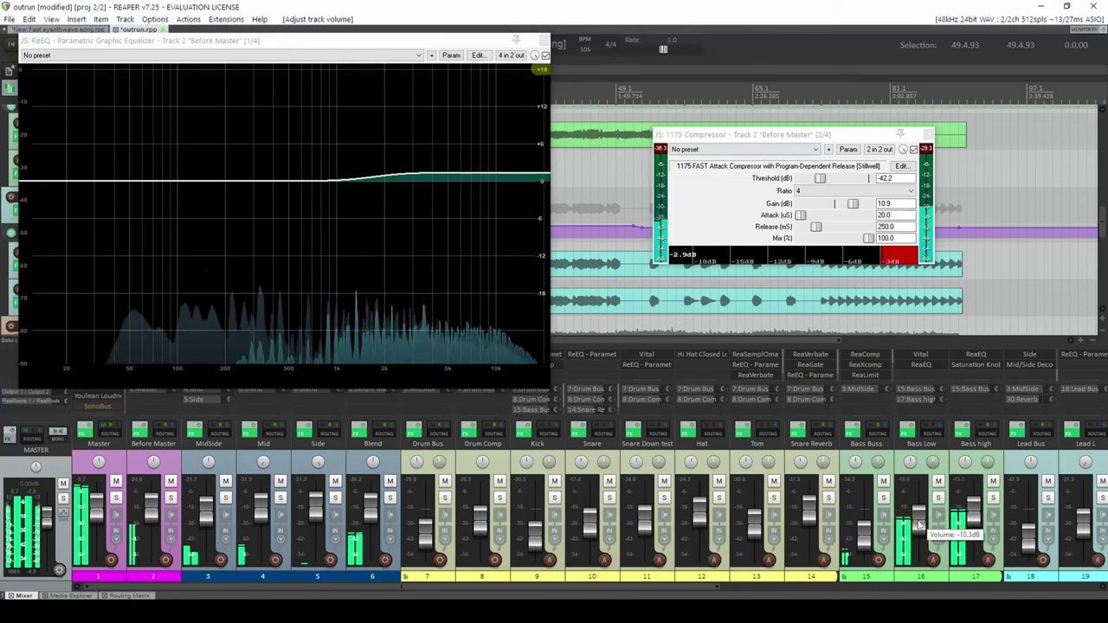
{"action": "mouse_move", "coordinate": [296, 234]}
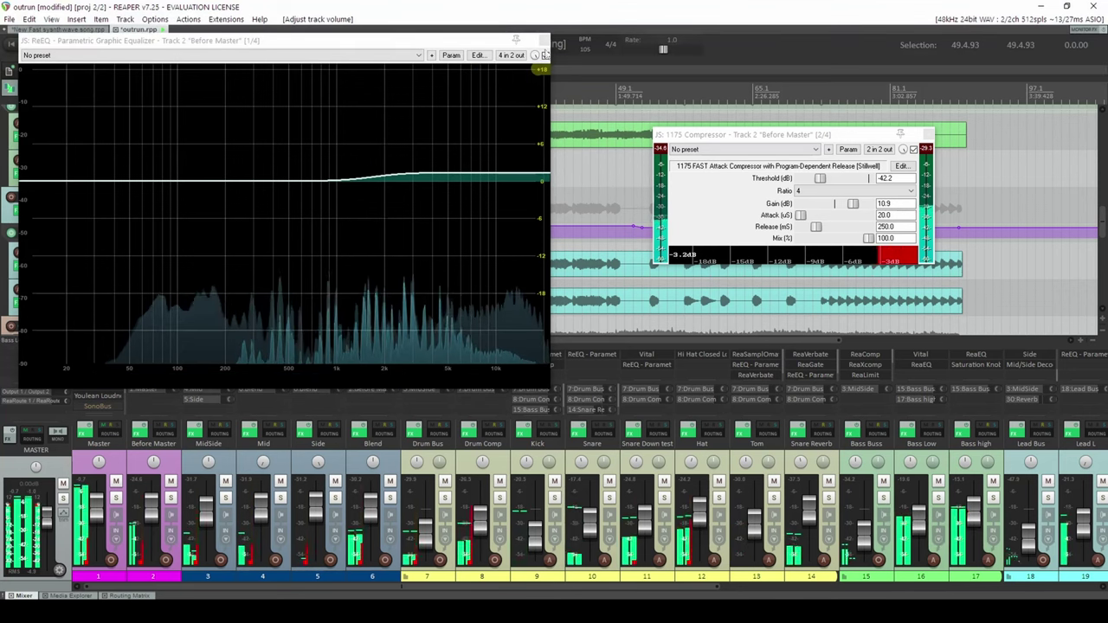
{"action": "left_click", "coordinate": [543, 40]}
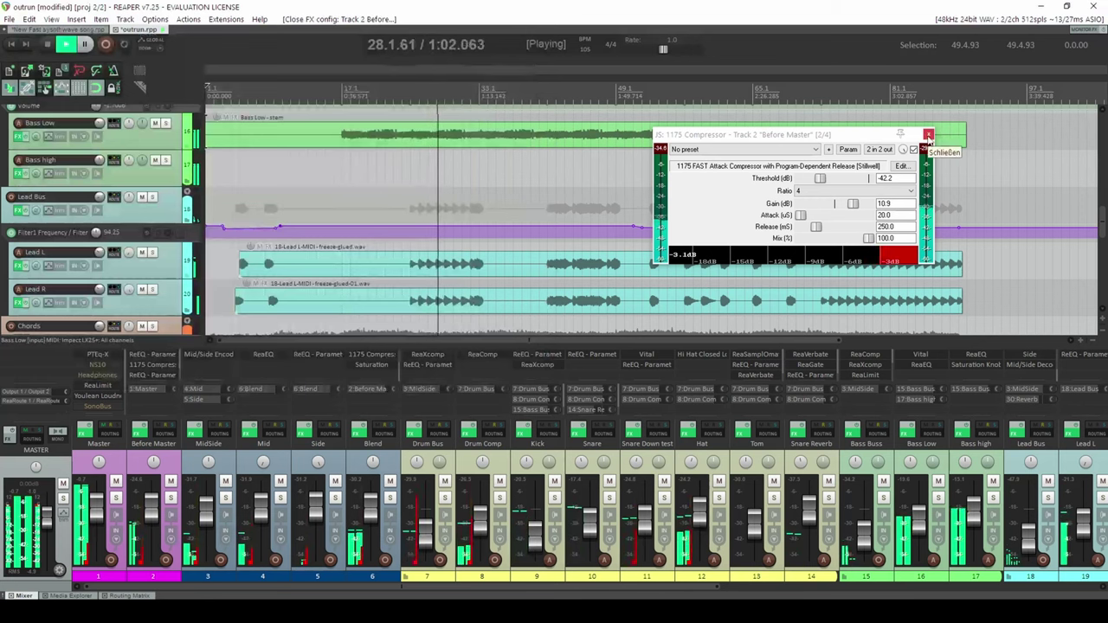
{"action": "left_click", "coordinate": [928, 136]}
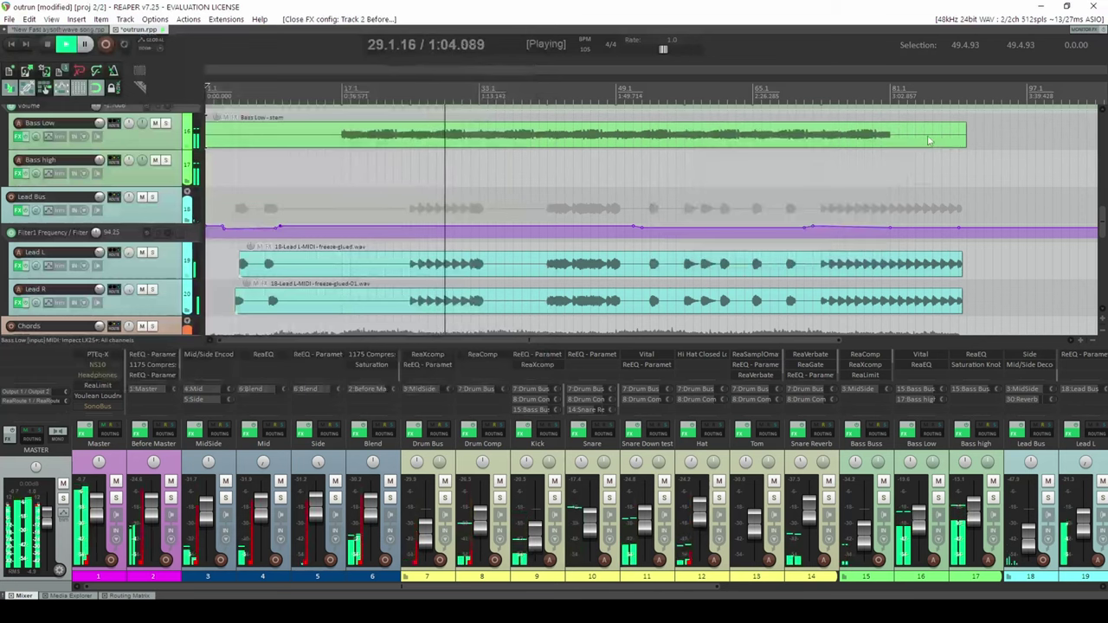
- Check the Master track's loudness, stereo image and spectrum in Youlean Loudness Meter, Goniometer and SPAN
{"action": "left_click", "coordinate": [111, 396]}
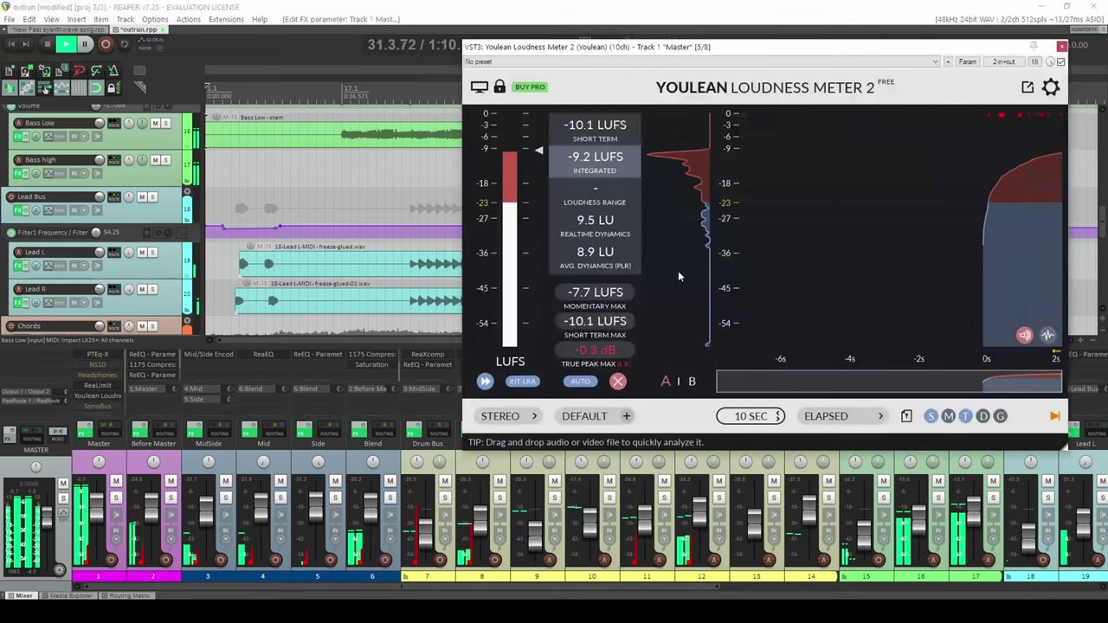
{"action": "left_click", "coordinate": [1063, 48]}
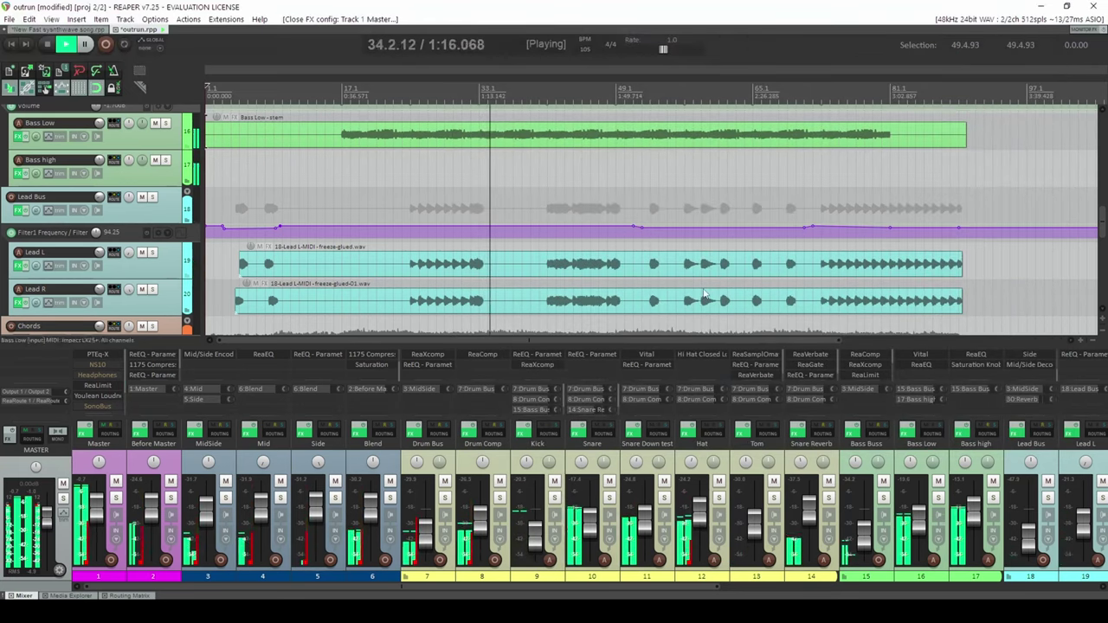
{"action": "scroll", "coordinate": [98, 399], "scroll_direction": "down", "scroll_amount": 2}
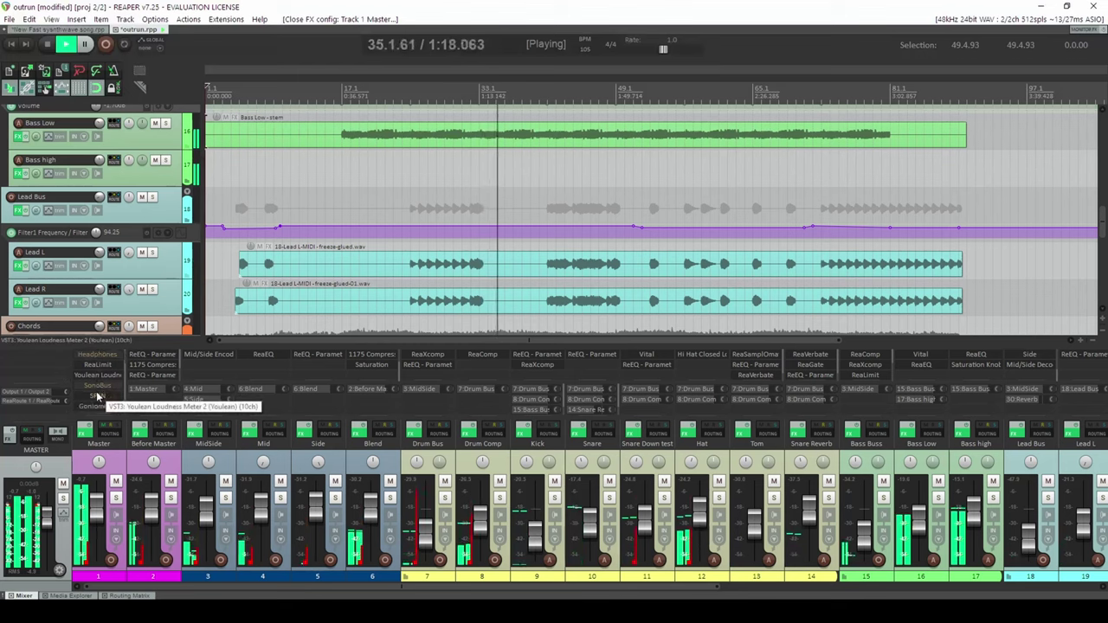
{"action": "left_click", "coordinate": [98, 409]}
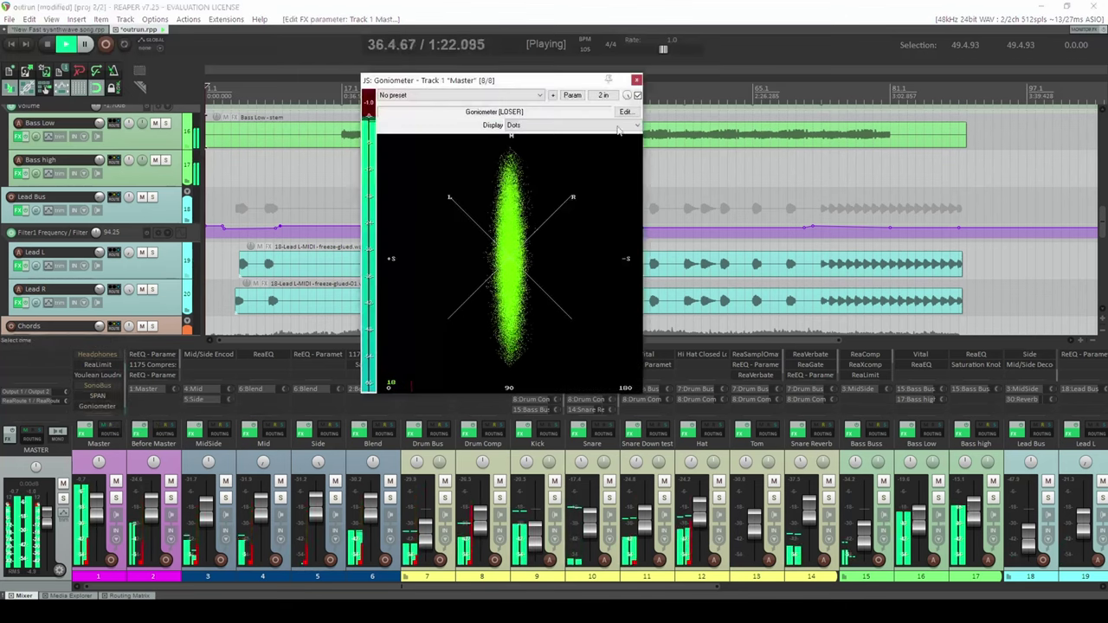
{"action": "key", "text": "Escape"}
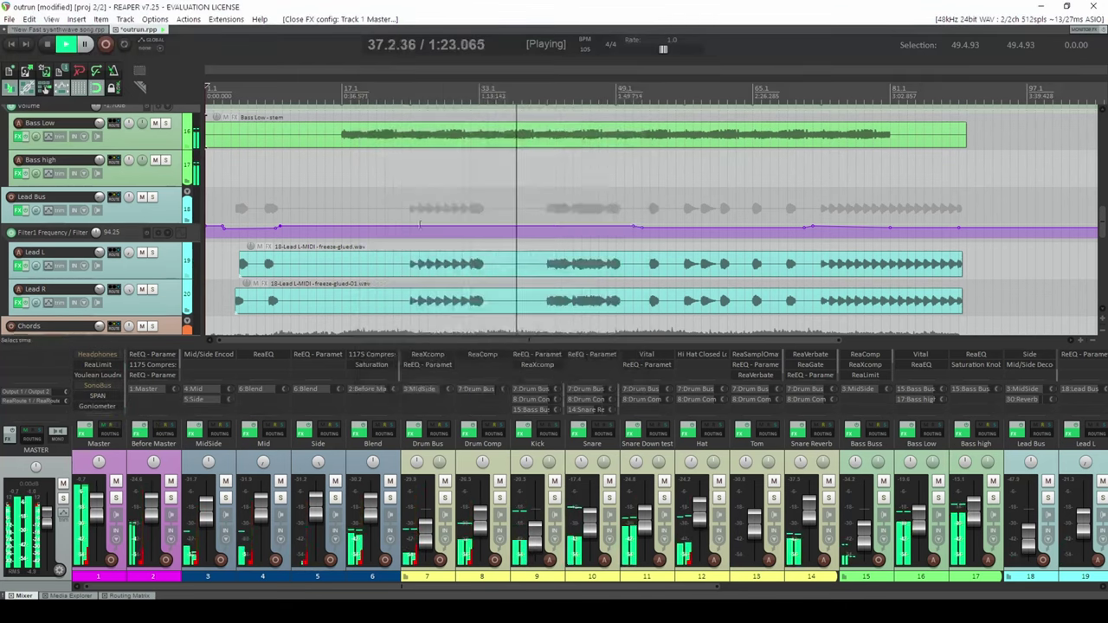
{"action": "left_click", "coordinate": [98, 397]}
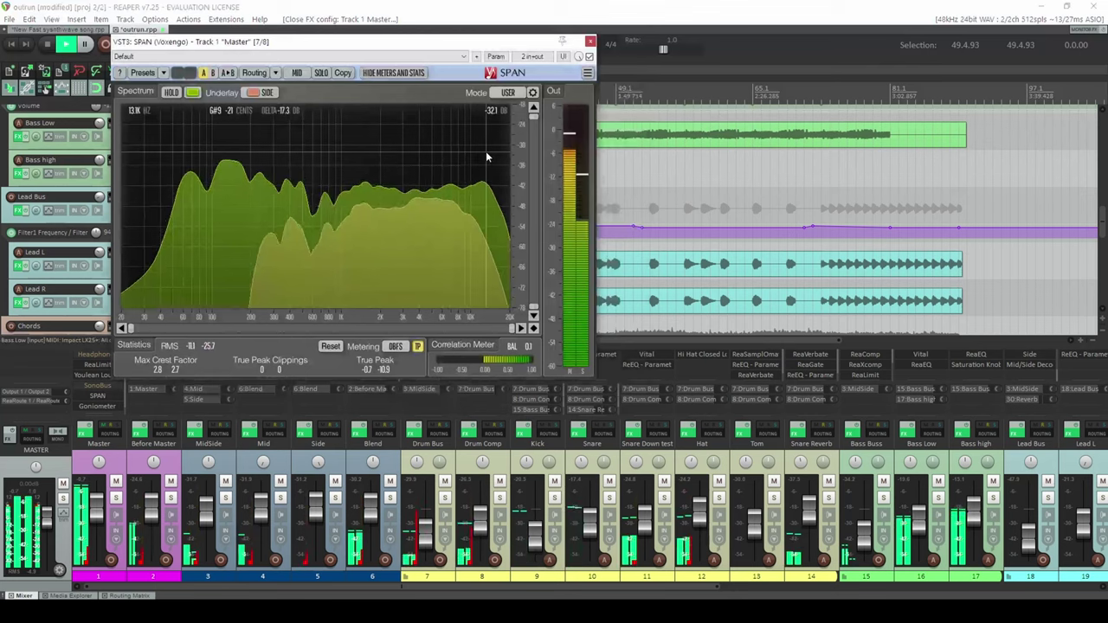
{"action": "left_click", "coordinate": [590, 40]}
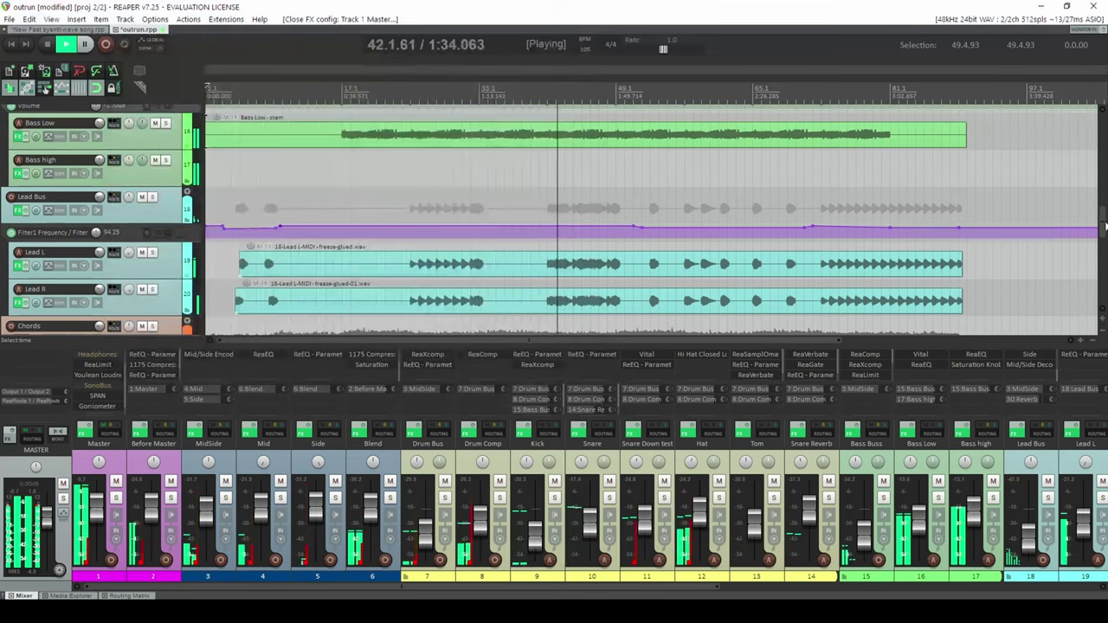
- Enlarge the Bass Buss volume envelope lane and slightly lower the envelope segment just before bar 65
{"action": "mouse_move", "coordinate": [1099, 214]}
{"action": "left_mouse_down"}
{"action": "mouse_move", "coordinate": [1097, 186]}
{"action": "mouse_move", "coordinate": [1097, 212]}
{"action": "left_mouse_up"}
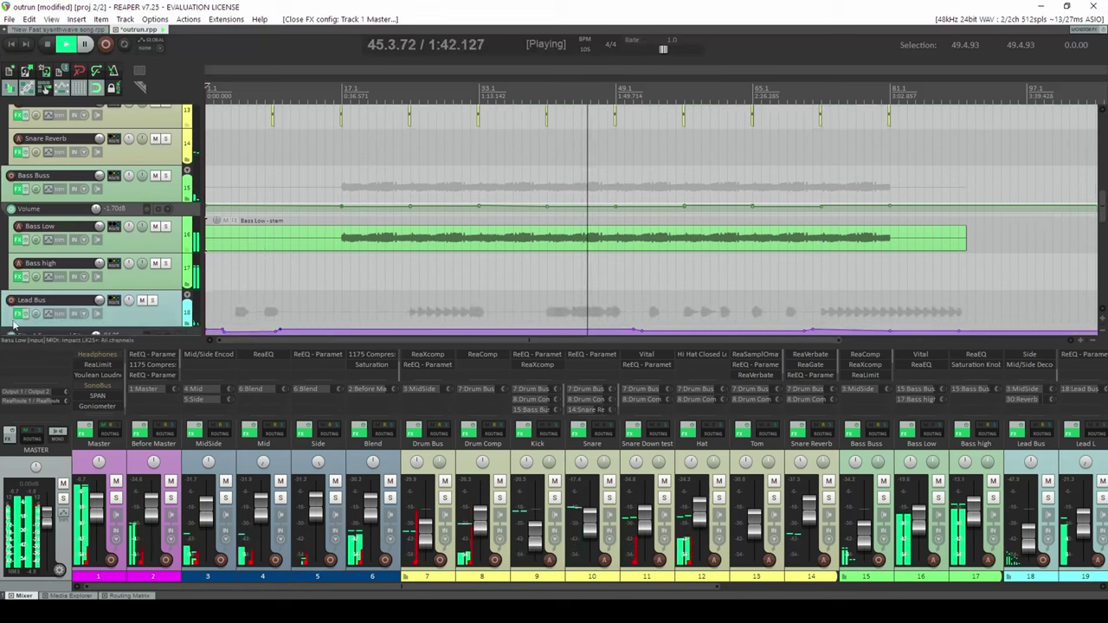
{"action": "left_click_drag", "start_coordinate": [174, 213], "coordinate": [174, 251]}
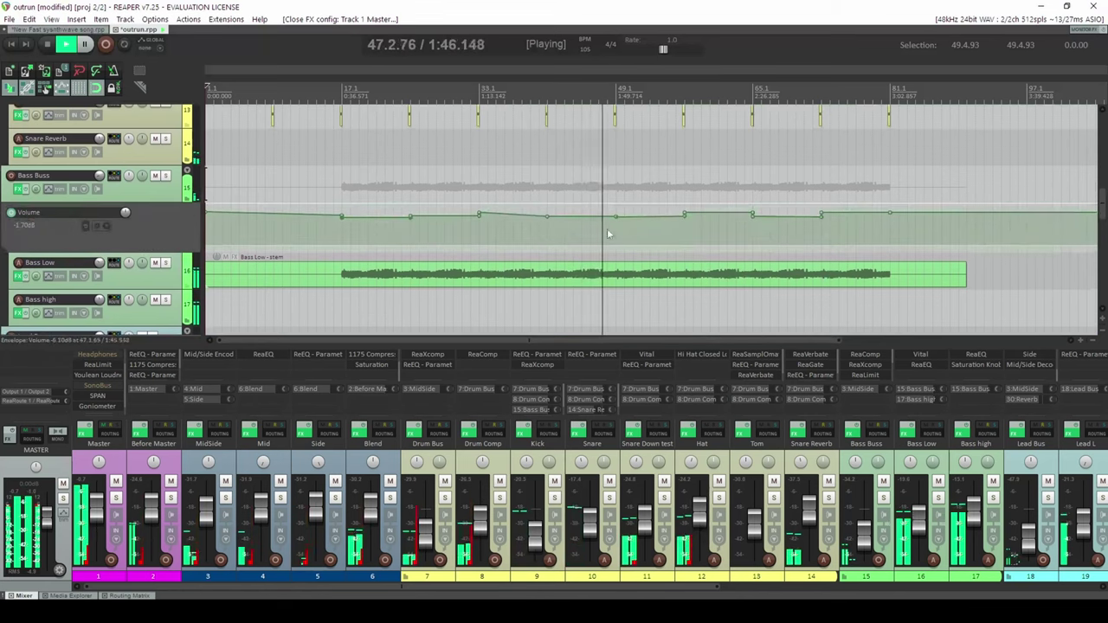
{"action": "left_click_drag", "start_coordinate": [714, 216], "coordinate": [715, 219]}
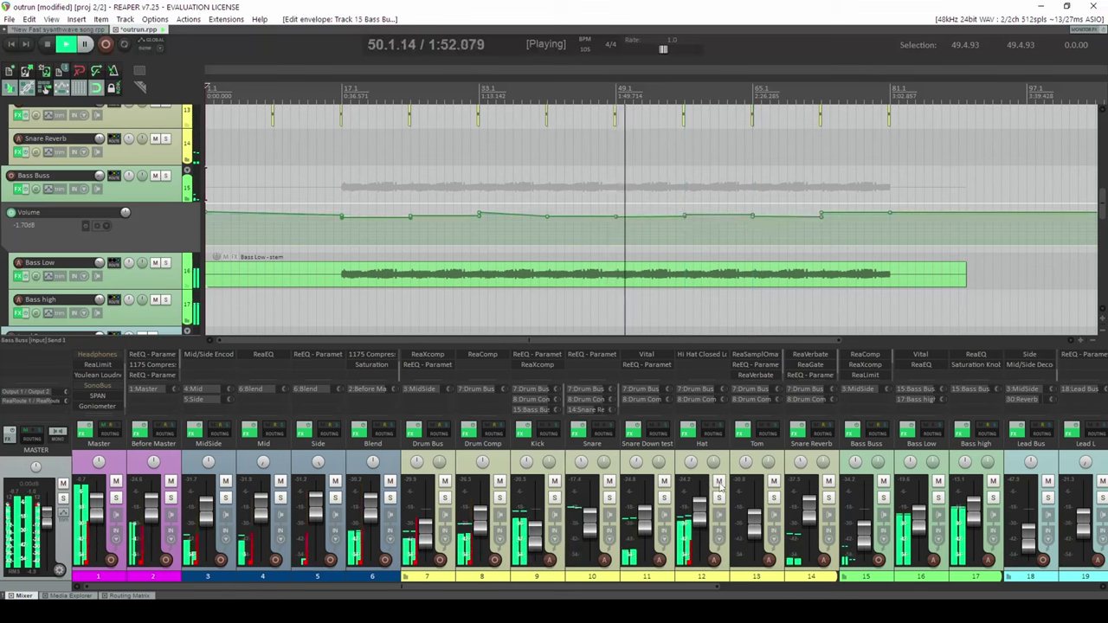
- Lower the Bass Buss volume slightly and set the band 1 gain in its ReaXcomp to -1.6 dB
{"action": "mouse_move", "coordinate": [863, 538]}
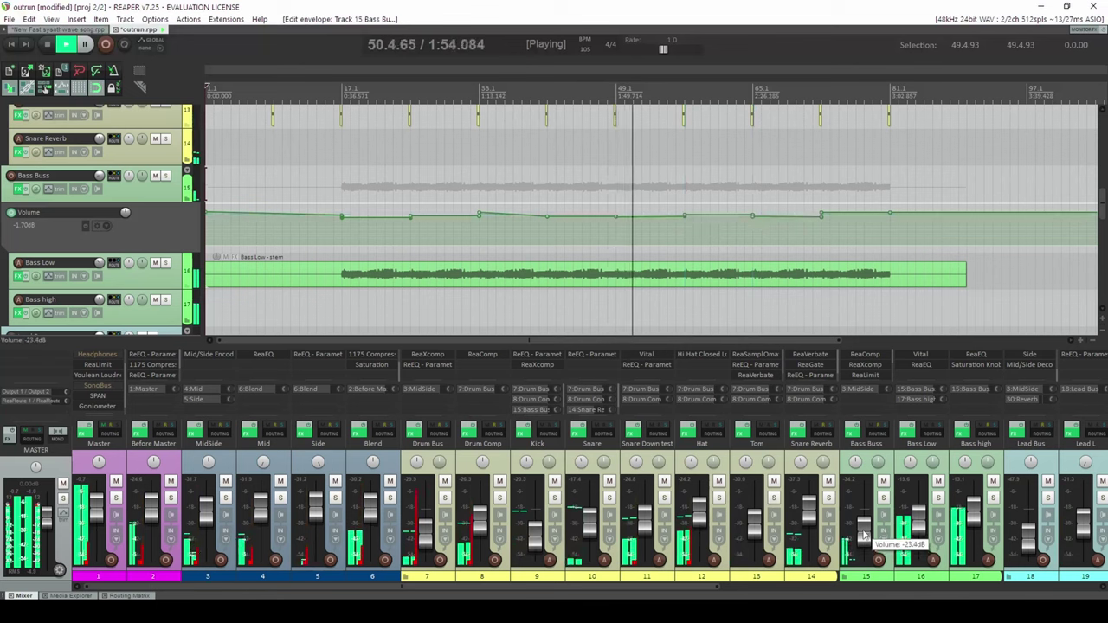
{"action": "left_click_drag", "start_coordinate": [862, 536], "coordinate": [864, 541]}
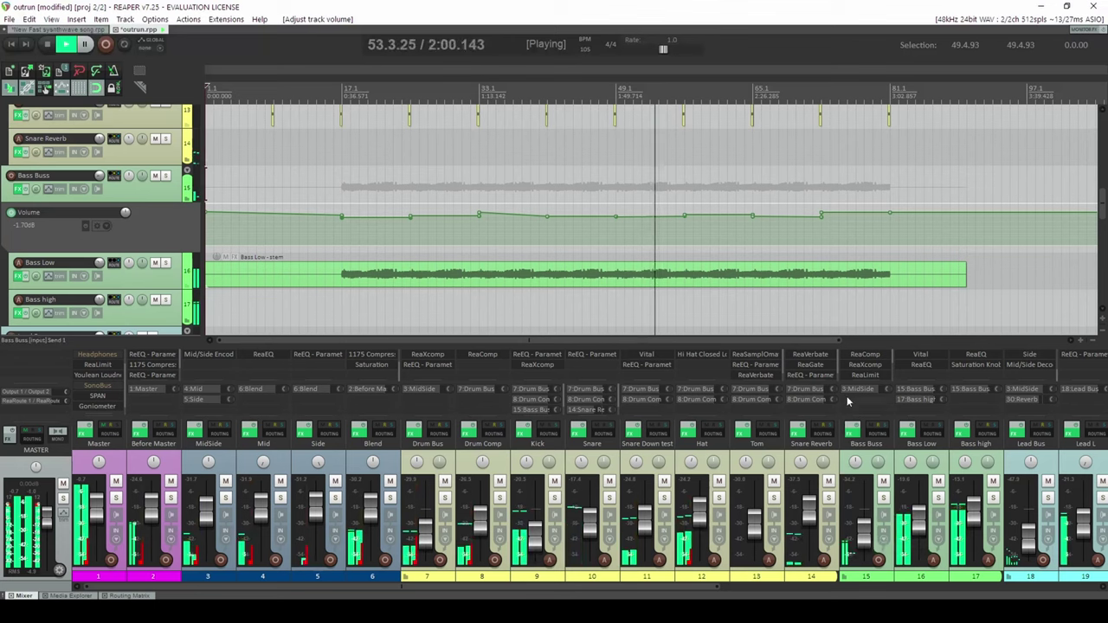
{"action": "left_click", "coordinate": [865, 356]}
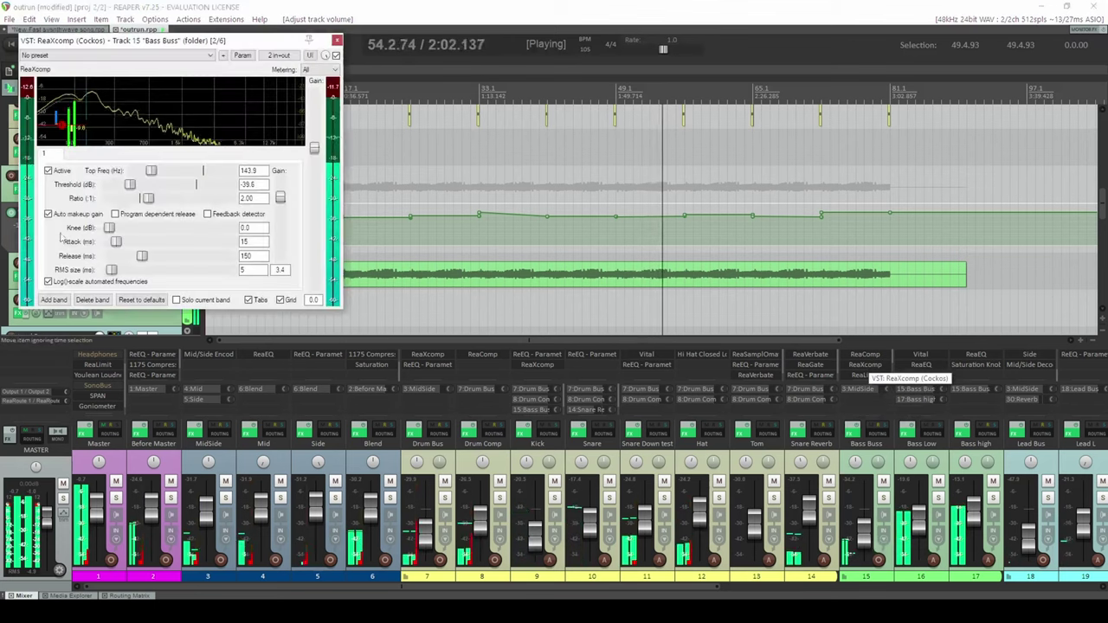
{"action": "left_click", "coordinate": [279, 207]}
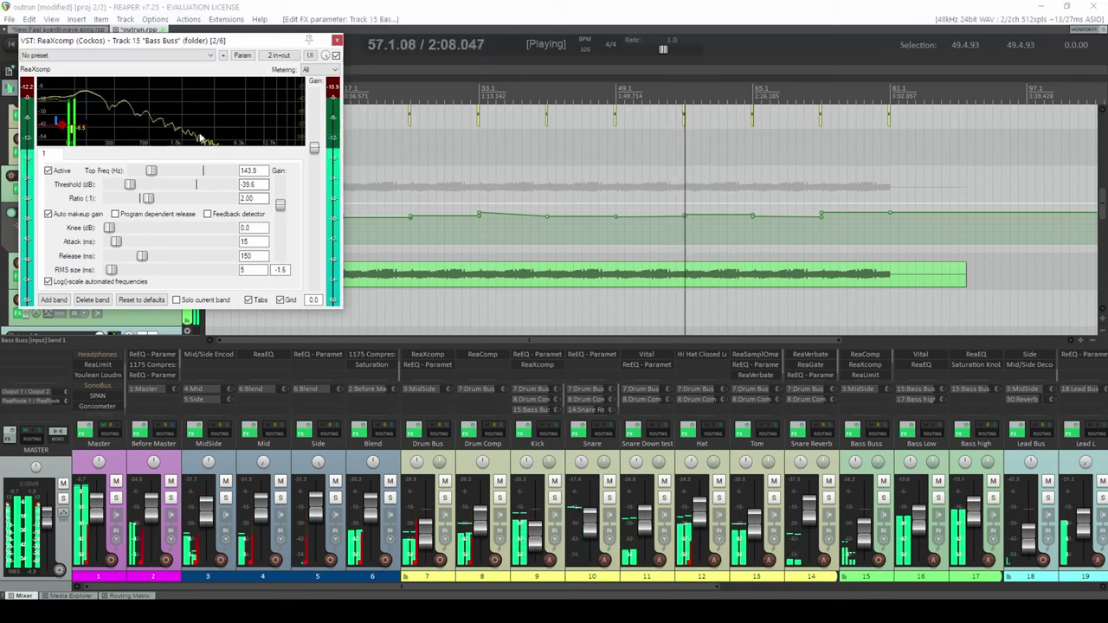
{"action": "left_click", "coordinate": [337, 40]}
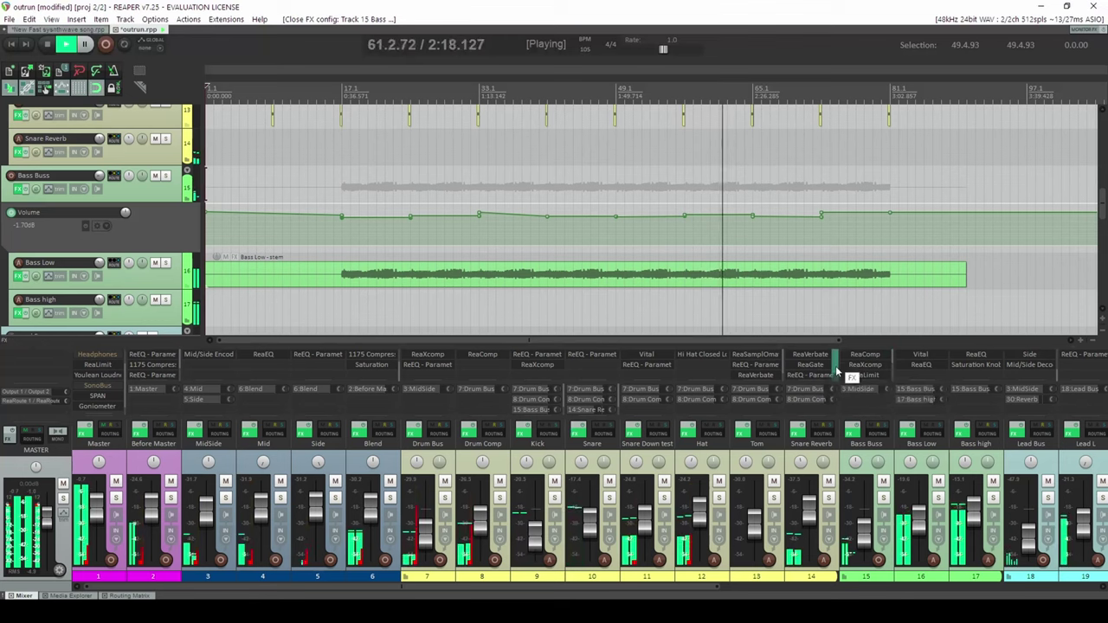
- Check the Bass Buss ReaLimit settings and the Bass Low track's ReaEQ curve
{"action": "scroll", "coordinate": [836, 375], "scroll_direction": "down", "scroll_amount": 1}
{"action": "left_click_drag", "start_coordinate": [836, 379], "coordinate": [836, 372]}
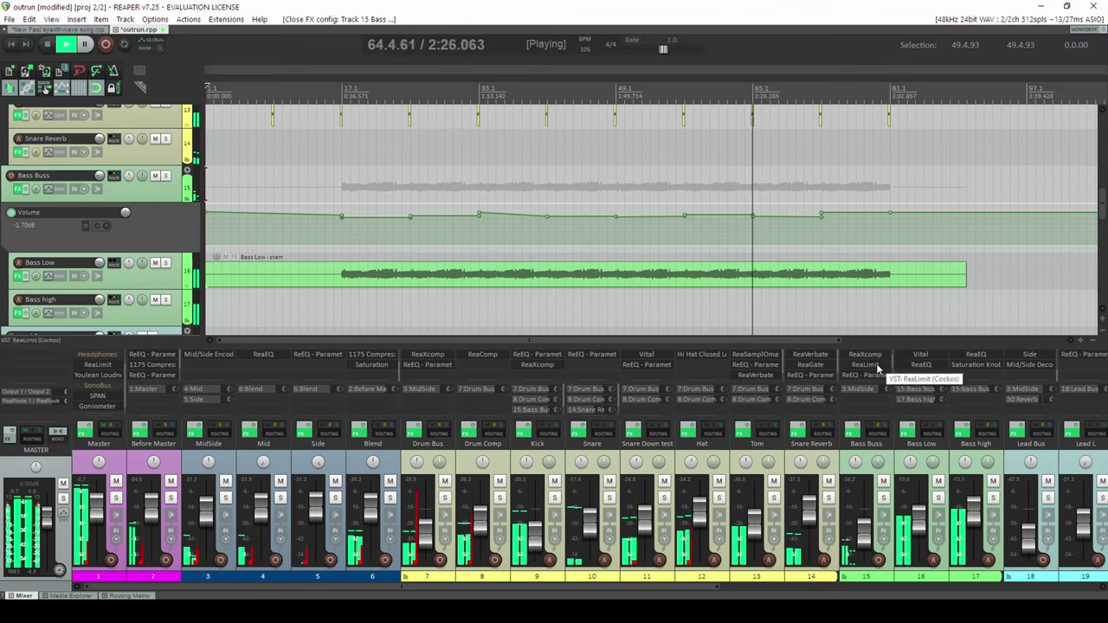
{"action": "left_click", "coordinate": [873, 366]}
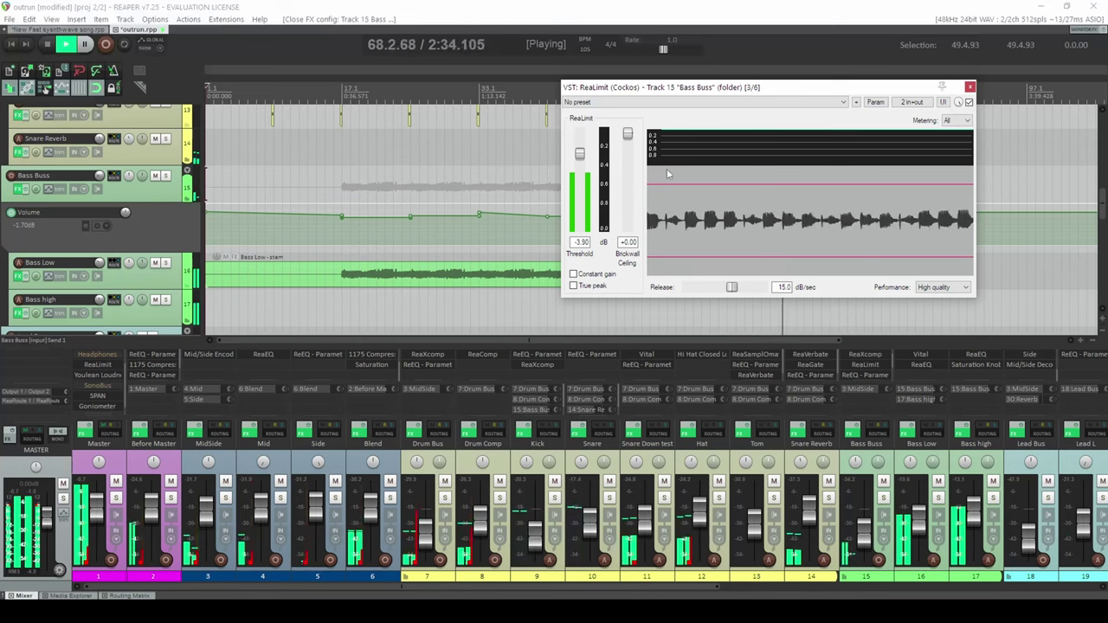
{"action": "left_click", "coordinate": [969, 87]}
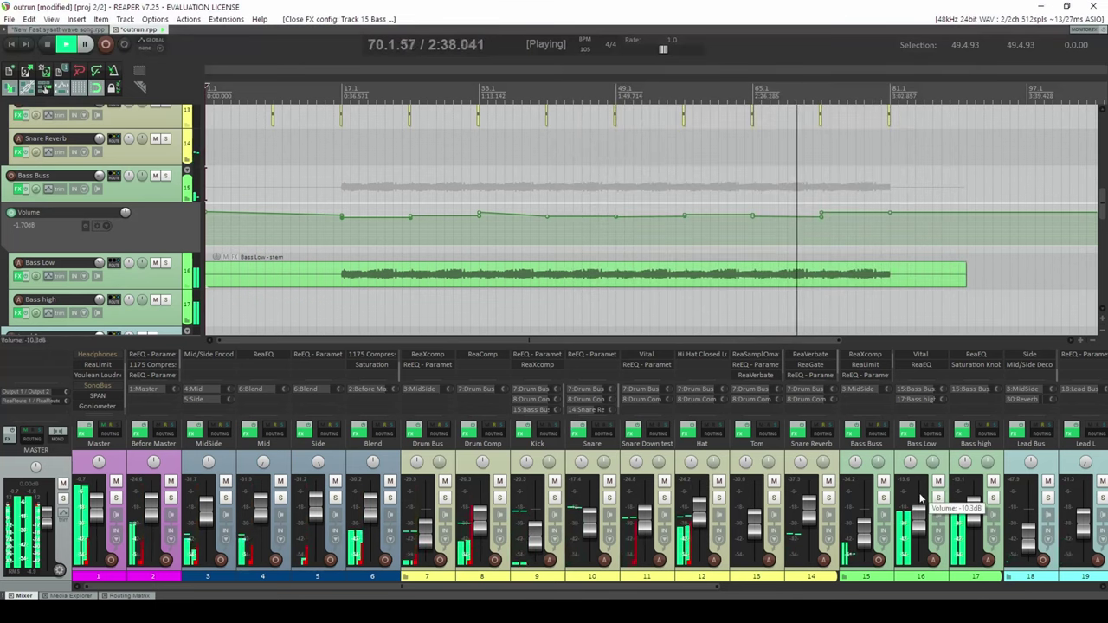
{"action": "left_click", "coordinate": [919, 365]}
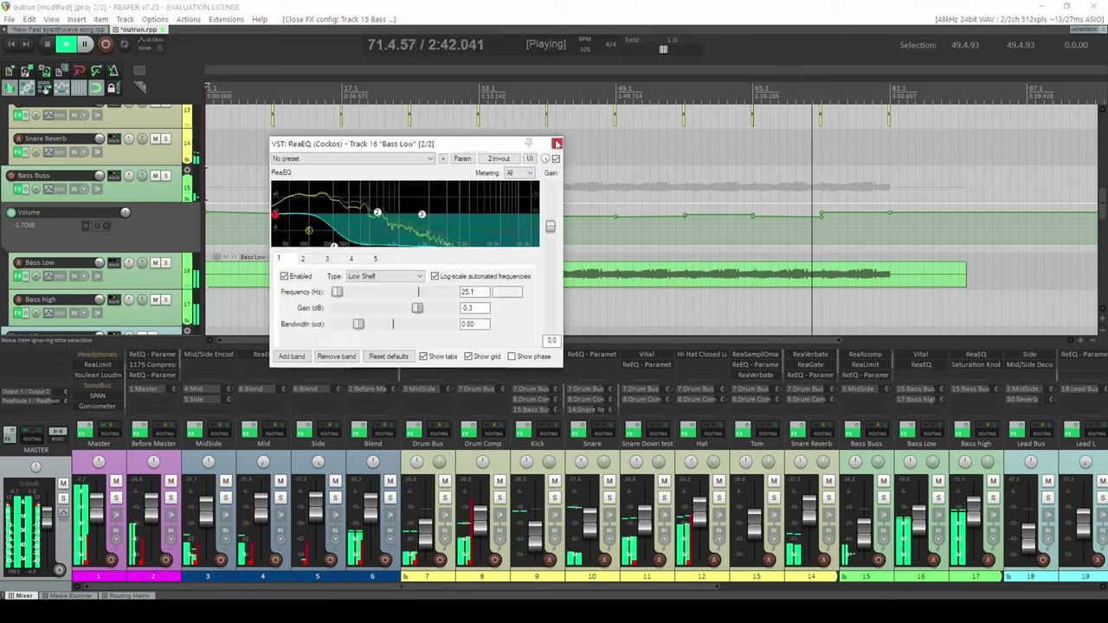
{"action": "key", "text": "Escape"}
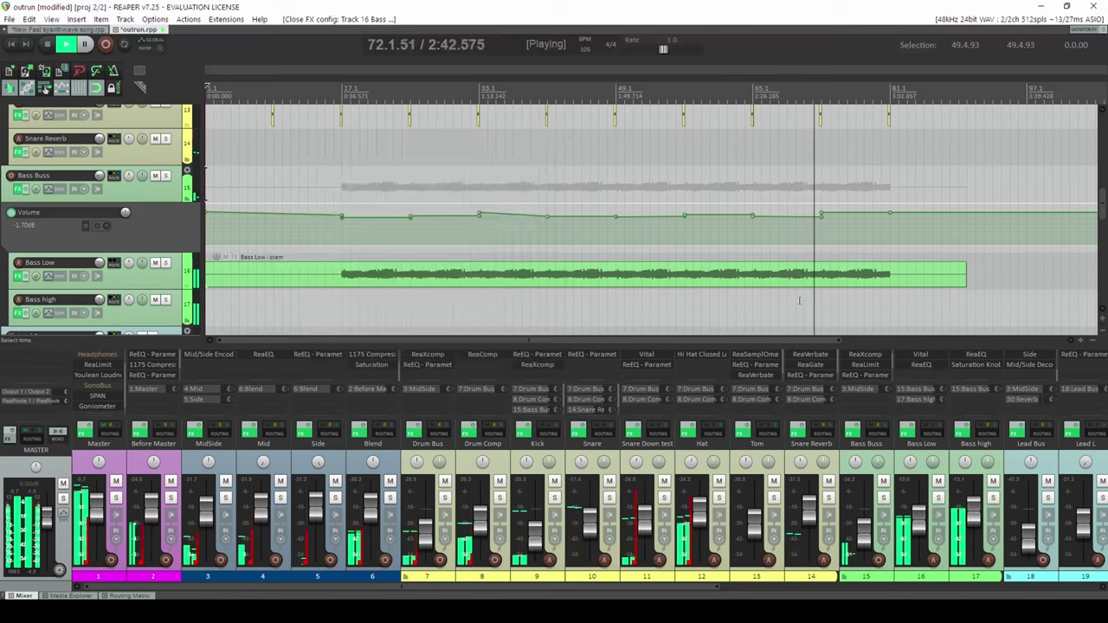
- Solo the Bass high track and set band 3 of its ReaEQ to about -6.3 dB at 1239 Hz
{"action": "left_click", "coordinate": [970, 356]}
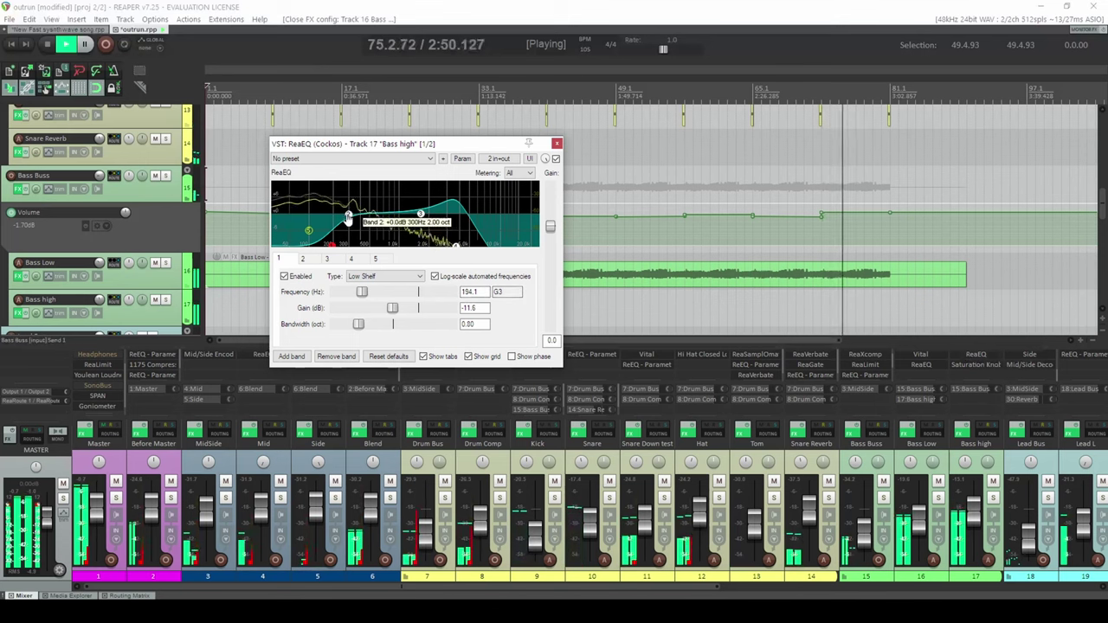
{"action": "mouse_move", "coordinate": [419, 216]}
{"action": "left_mouse_down"}
{"action": "mouse_move", "coordinate": [376, 207]}
{"action": "mouse_move", "coordinate": [386, 231]}
{"action": "mouse_move", "coordinate": [413, 230]}
{"action": "left_mouse_up"}
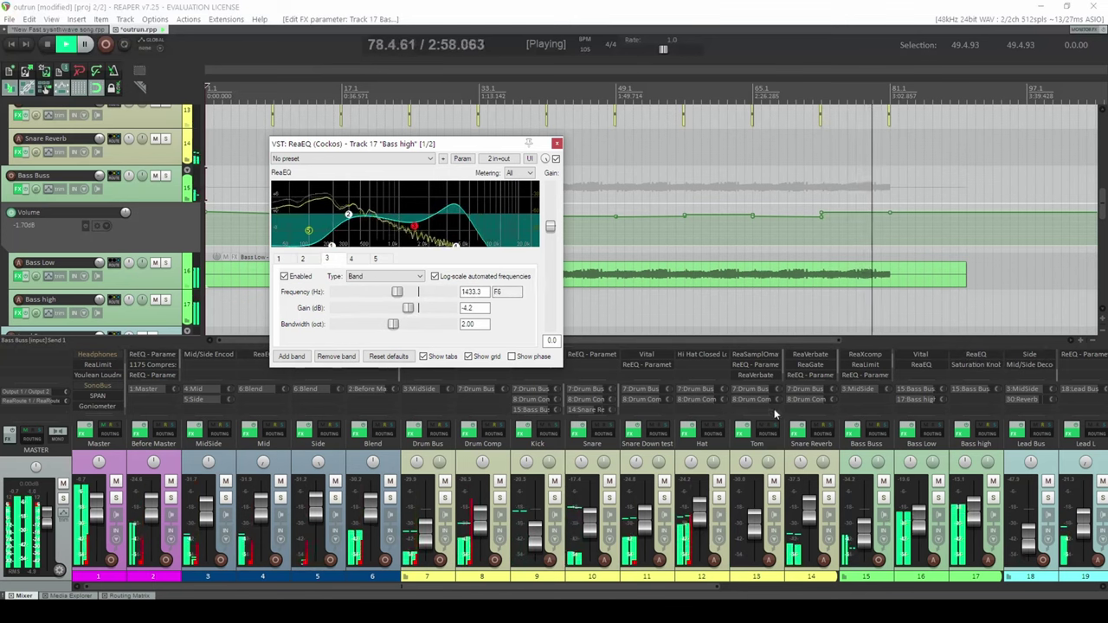
{"action": "left_click", "coordinate": [993, 497]}
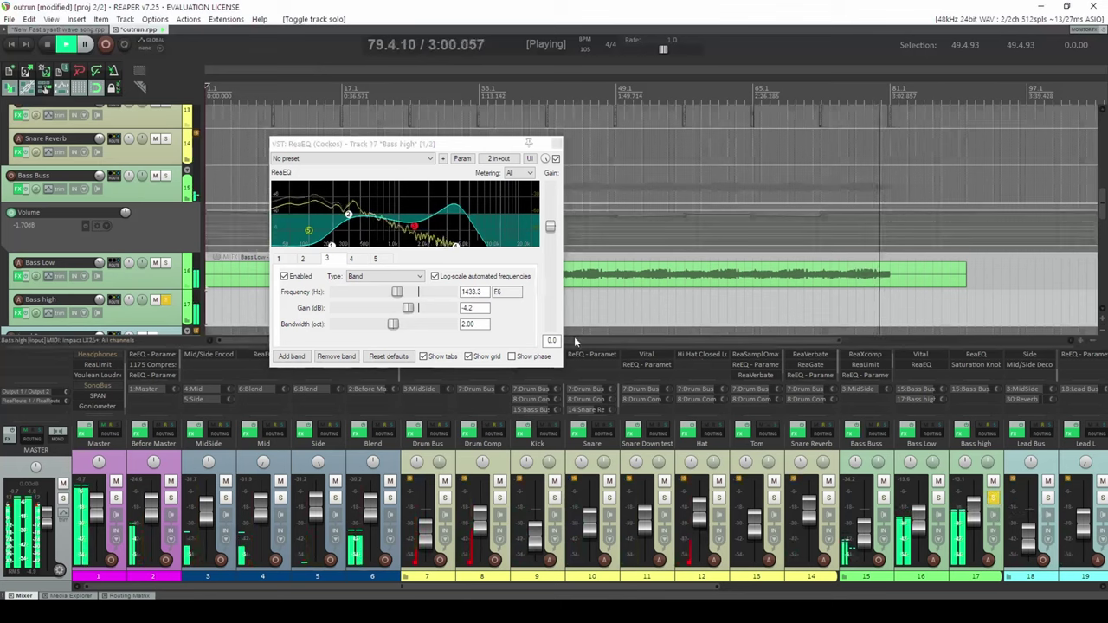
{"action": "left_click_drag", "start_coordinate": [415, 229], "coordinate": [411, 236]}
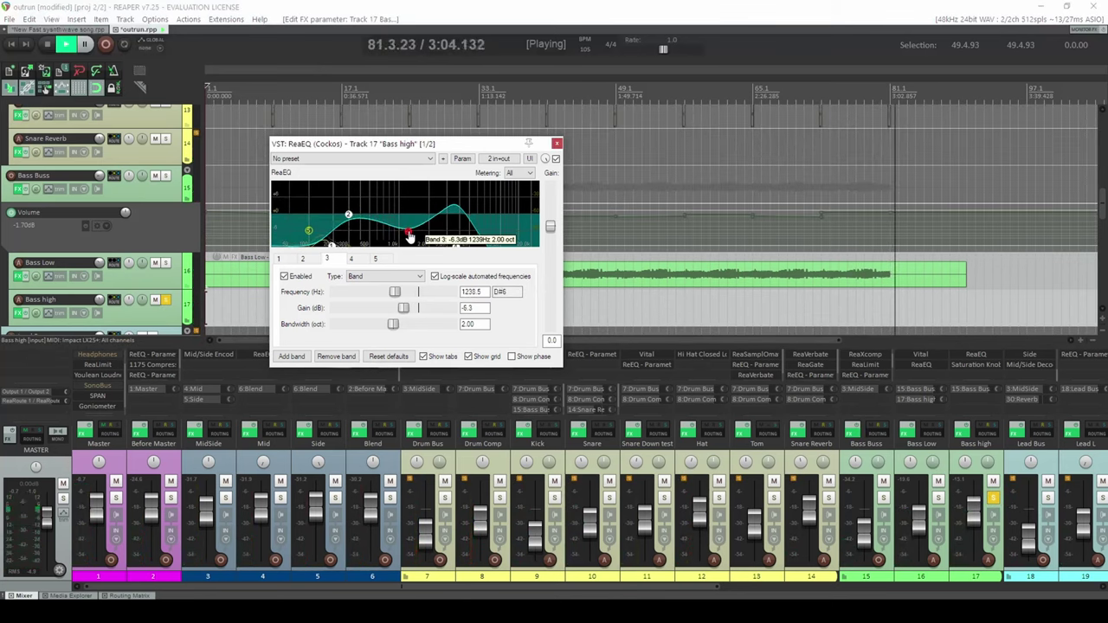
{"action": "left_click", "coordinate": [622, 9]}
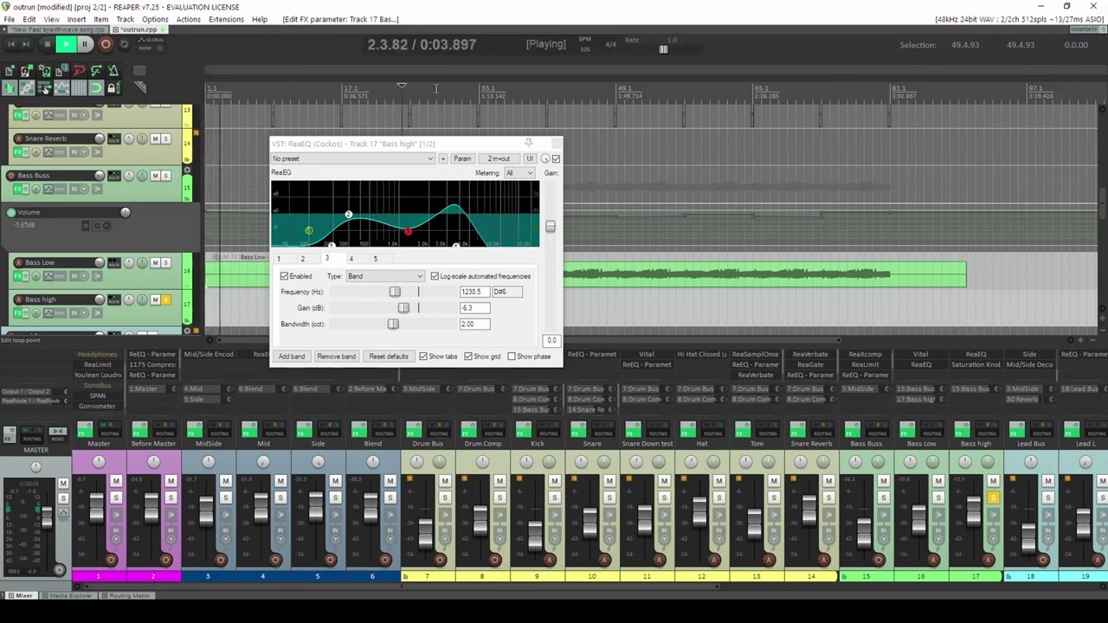
- Play back the soloed Bass high track, set its ReaEQ band 3 to -4.4 dB at about 1113 Hz, and unsolo it
{"action": "key", "text": "space"}
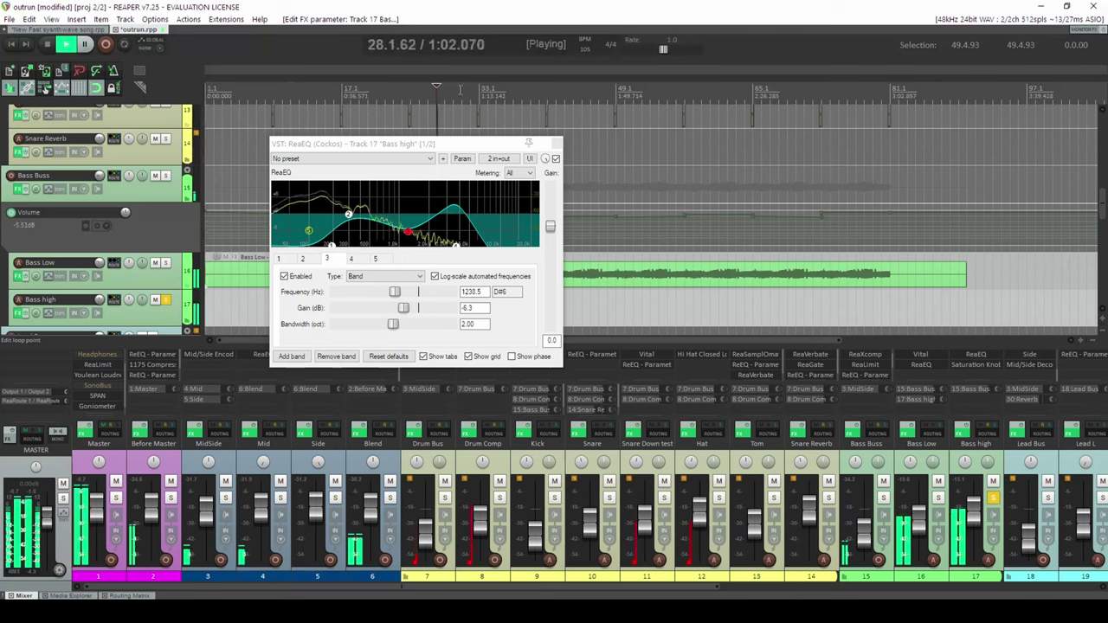
{"action": "mouse_move", "coordinate": [410, 232]}
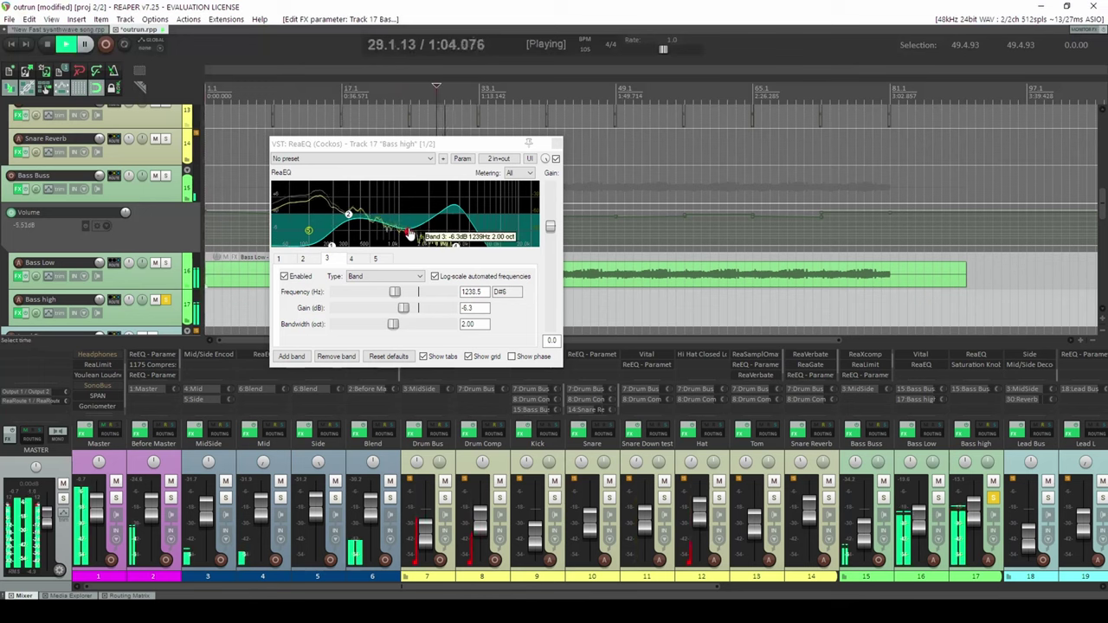
{"action": "mouse_move", "coordinate": [409, 232]}
{"action": "left_mouse_down"}
{"action": "mouse_move", "coordinate": [408, 192]}
{"action": "mouse_move", "coordinate": [386, 191]}
{"action": "mouse_move", "coordinate": [386, 223]}
{"action": "mouse_move", "coordinate": [400, 229]}
{"action": "left_mouse_up"}
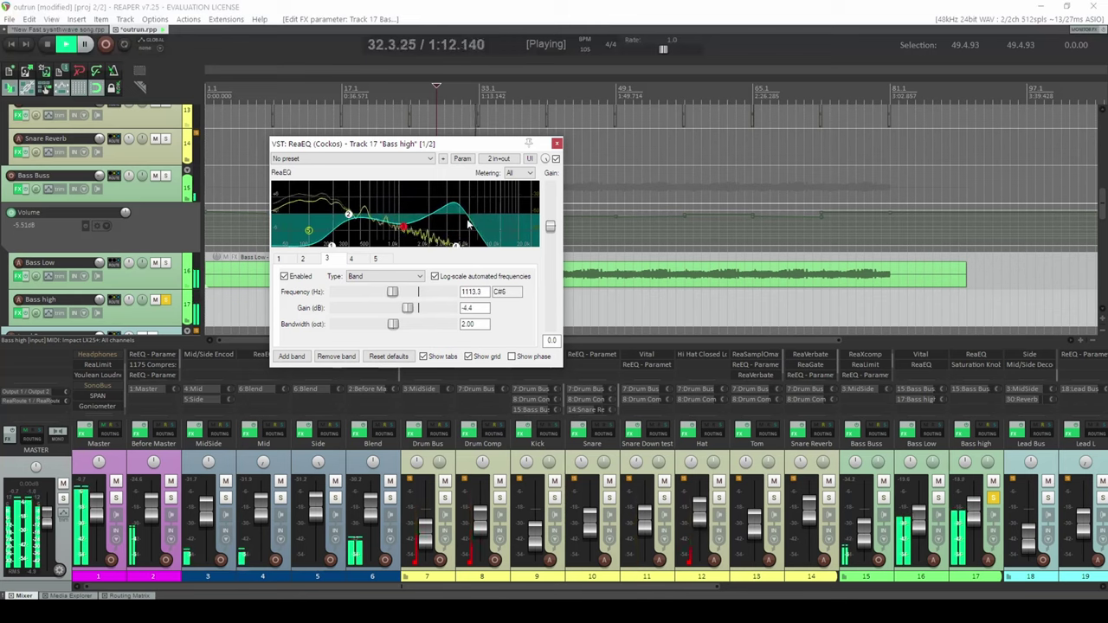
{"action": "left_click", "coordinate": [992, 497]}
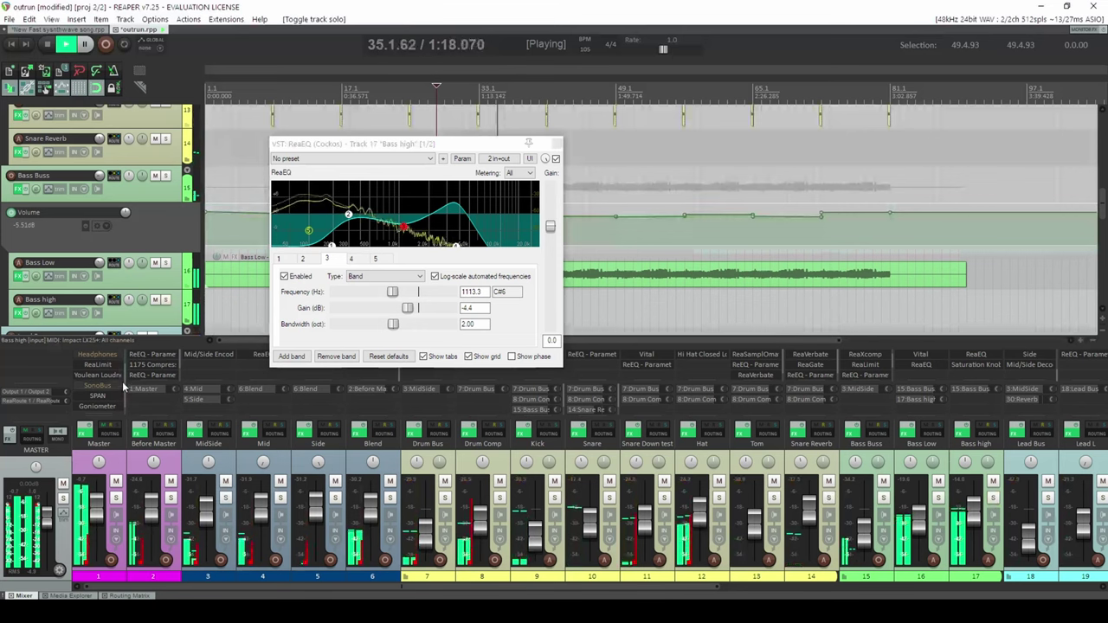
- Bypass NS10 on the Master track and raise the low peak frequency in its PTEq-X mid-range equalizer
{"action": "scroll", "coordinate": [104, 372], "scroll_direction": "up", "scroll_amount": 2}
{"action": "left_click", "coordinate": [98, 364], "text": "shift"}
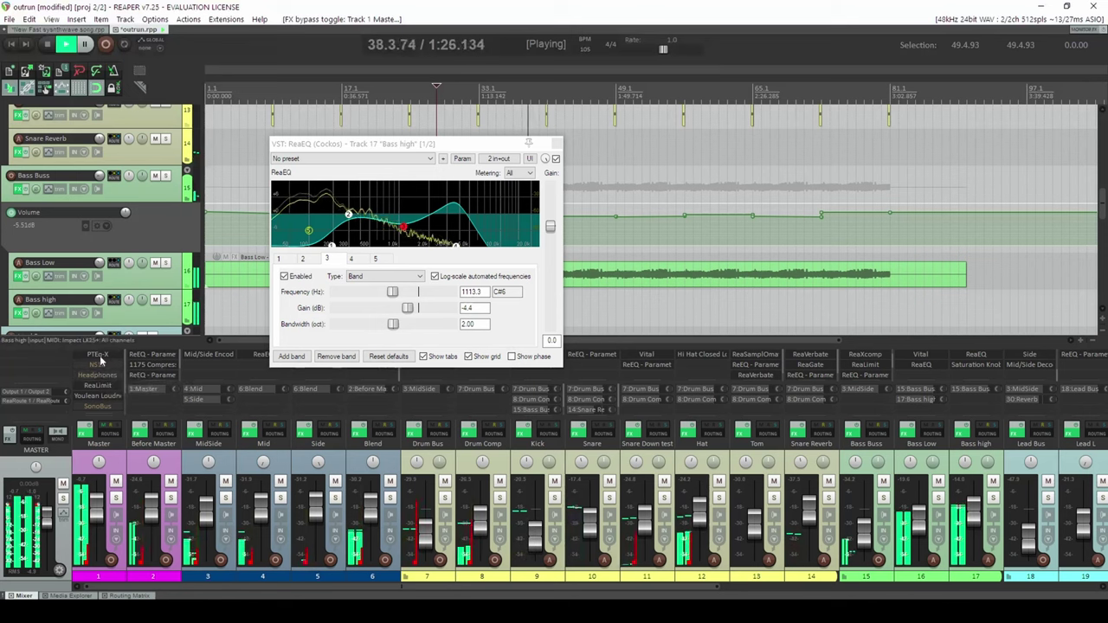
{"action": "left_click", "coordinate": [104, 355]}
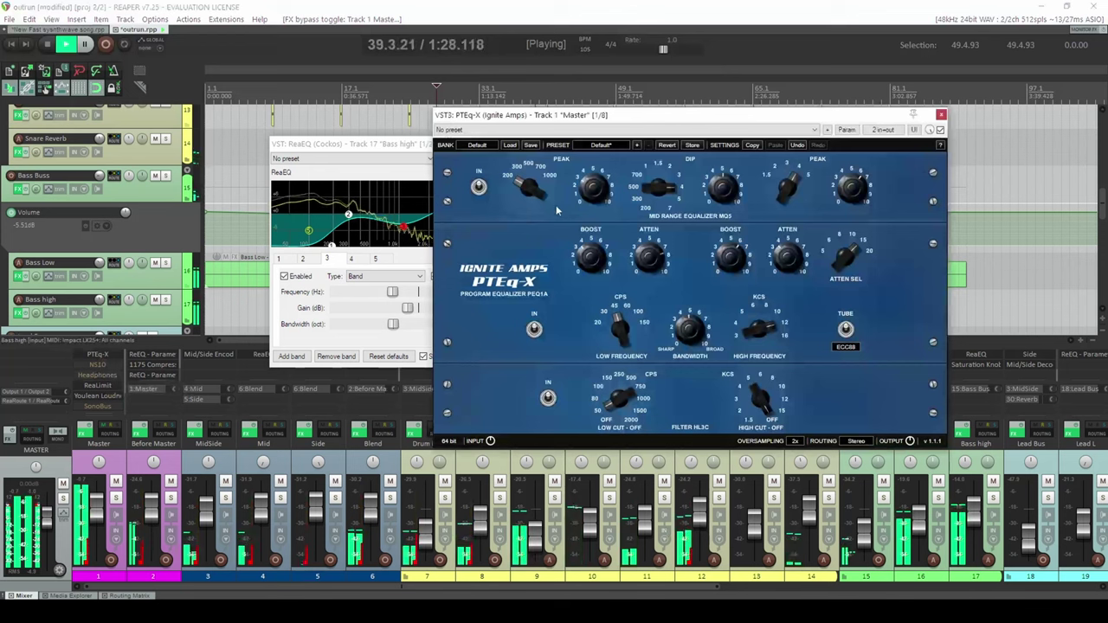
{"action": "left_click_drag", "start_coordinate": [526, 189], "coordinate": [524, 154]}
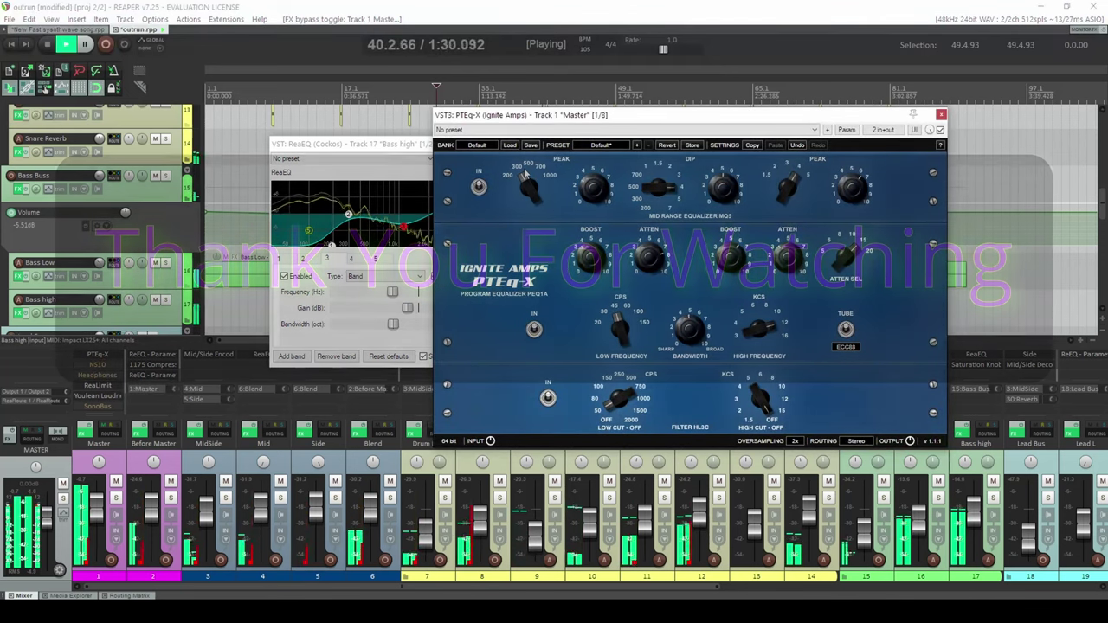